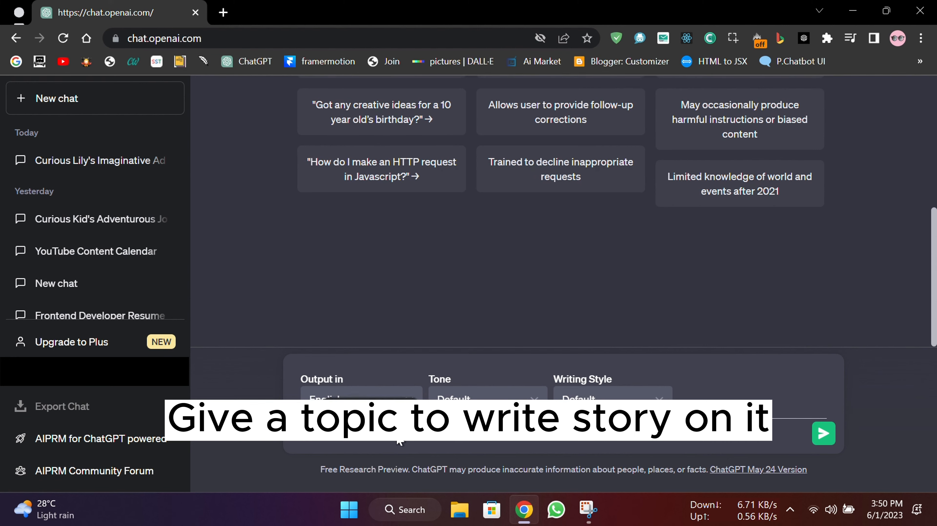
Generate a story with the prompt "write me a story of 5 years old kid in 100 words"
text(write me a story of)
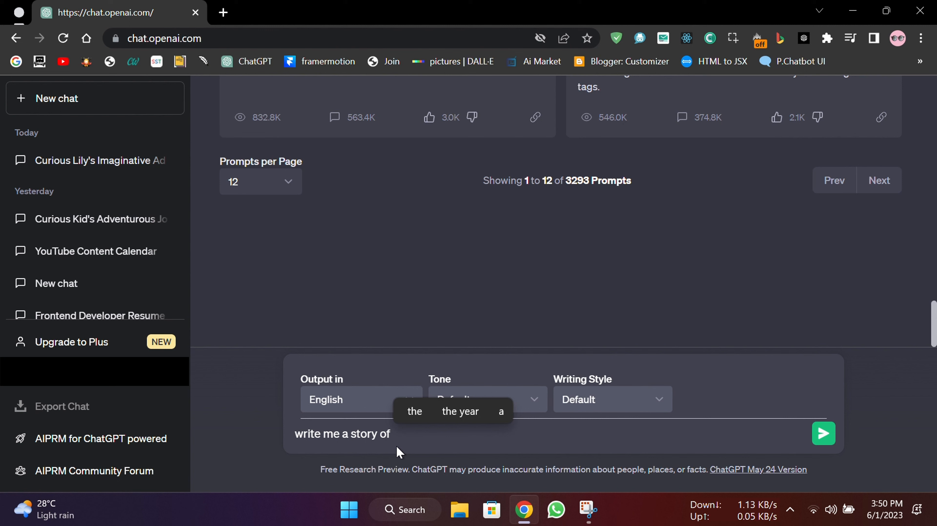
text(5 years old kid in 1)
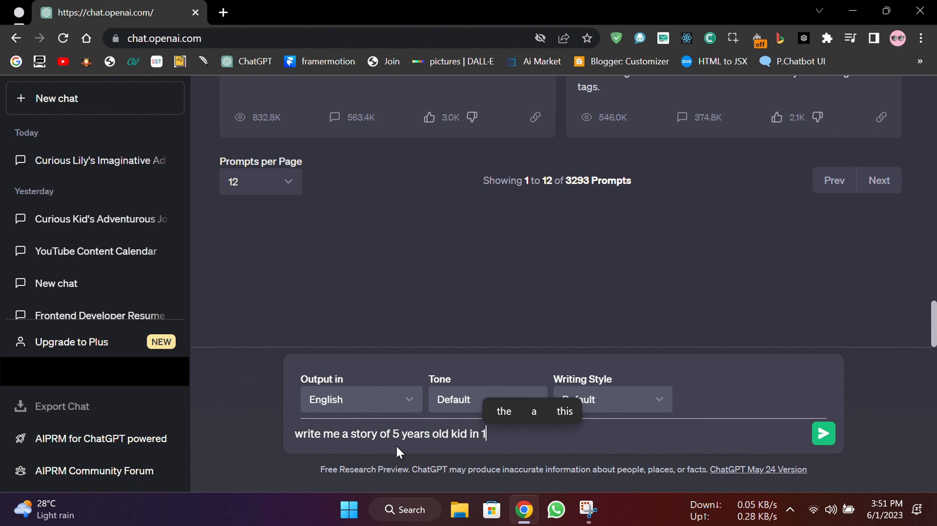
text(00 words)
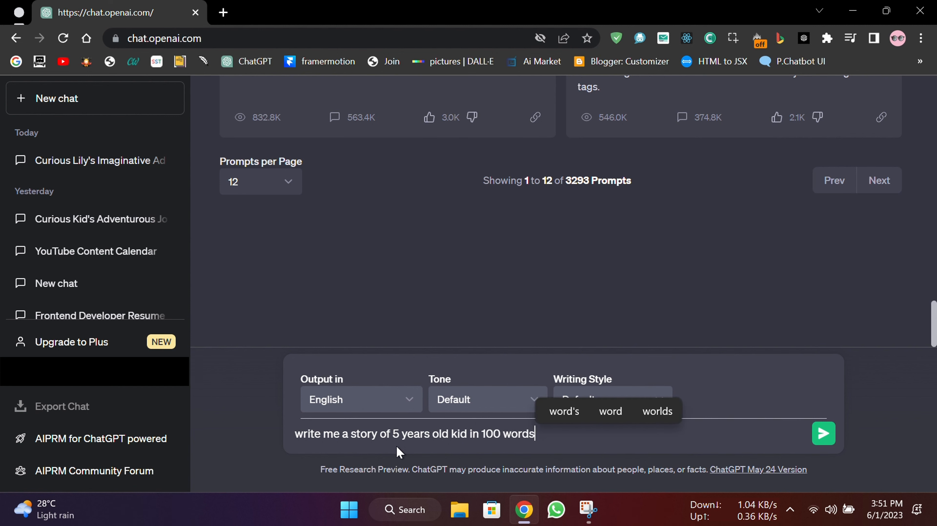
key(Return)
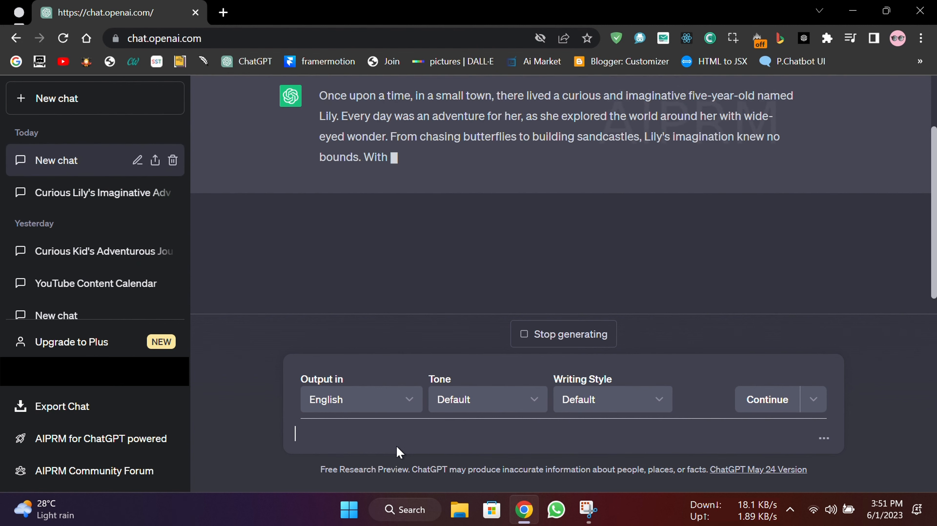
scroll(589, 238, up, 2)
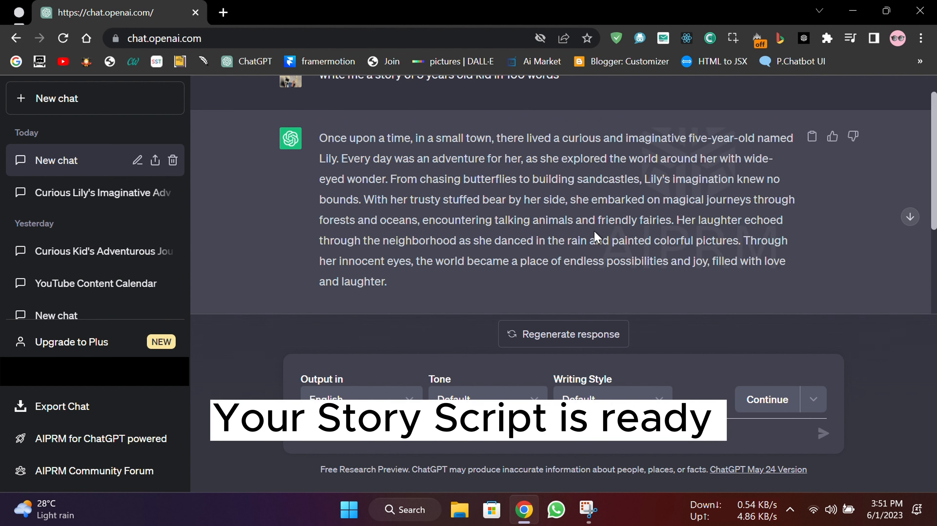
drag(319, 139, 409, 279)
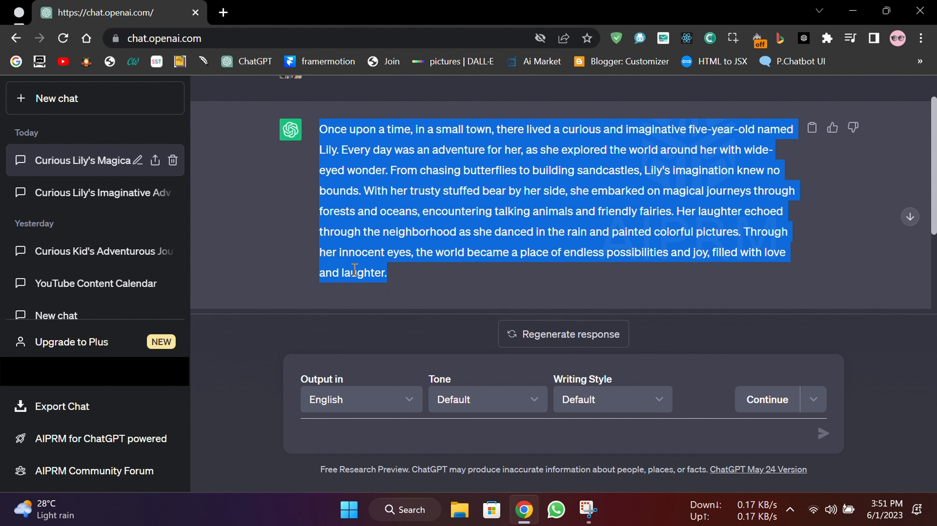
click(387, 276)
scroll(326, 144, down, 1)
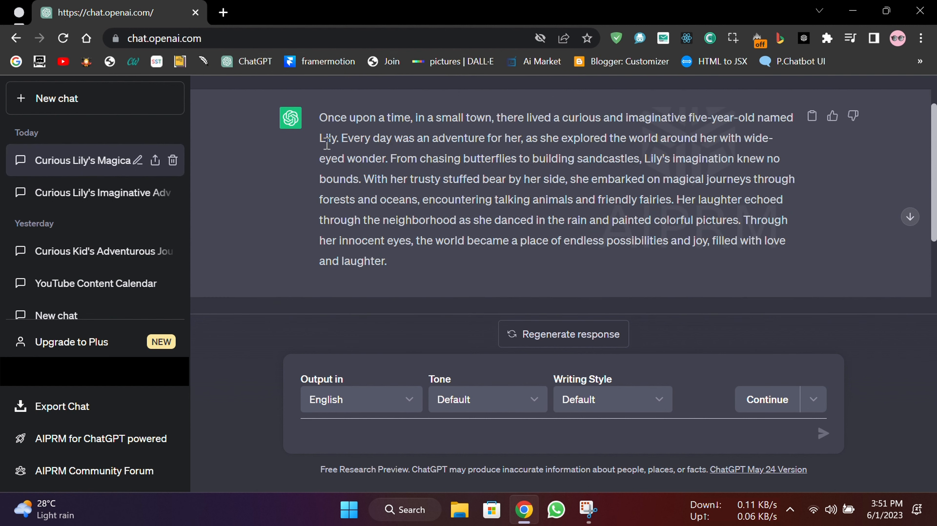
drag(318, 118, 411, 275)
click(417, 280)
Open app.artflow.ai in a new browser tab and go to its Image Studio
click(224, 12)
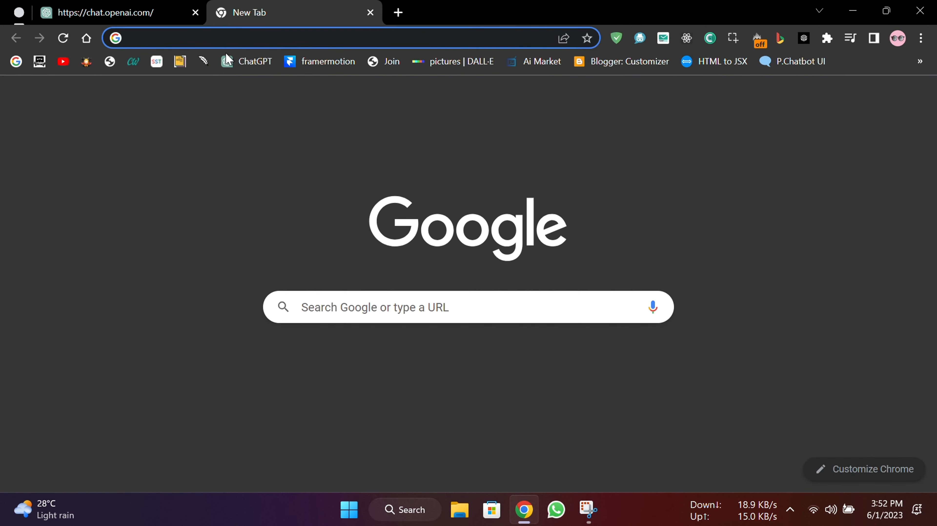
text(app.artflow.ai)
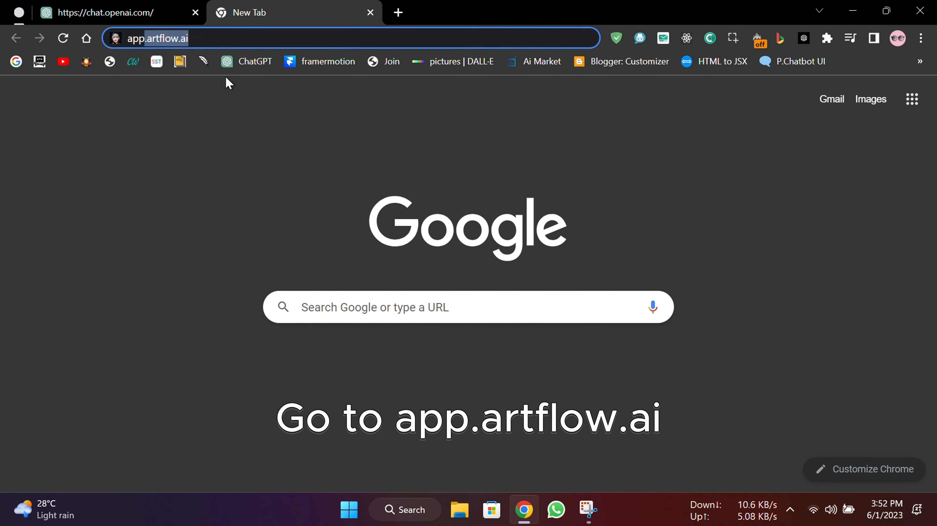
key(Right)
key(Return)
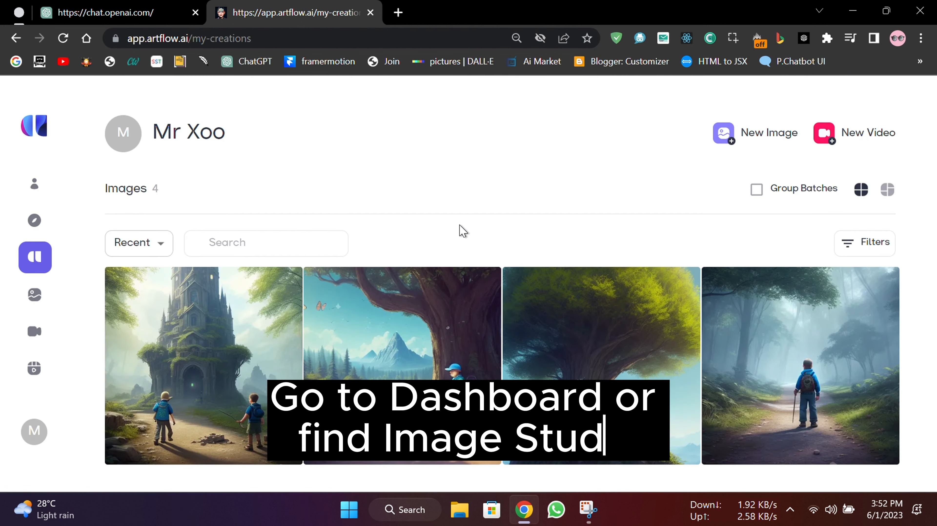
mouse_move(37, 199)
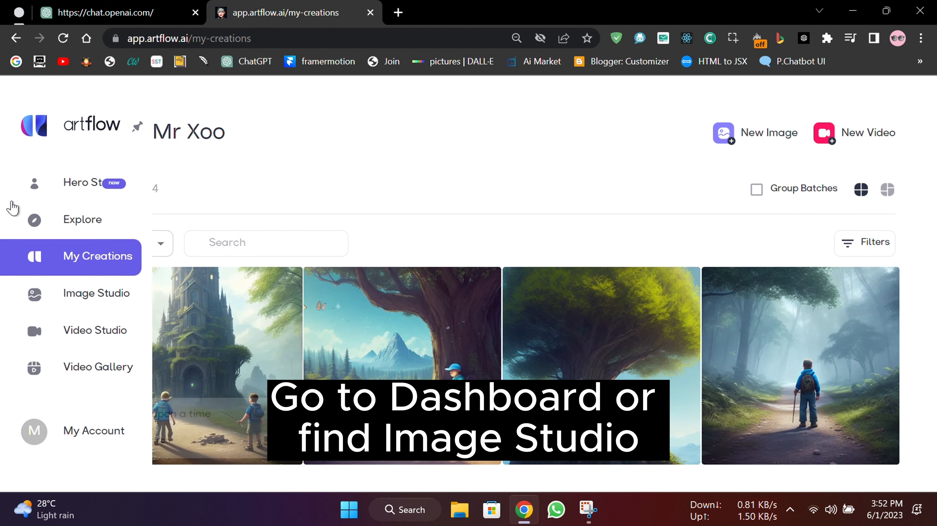
click(100, 295)
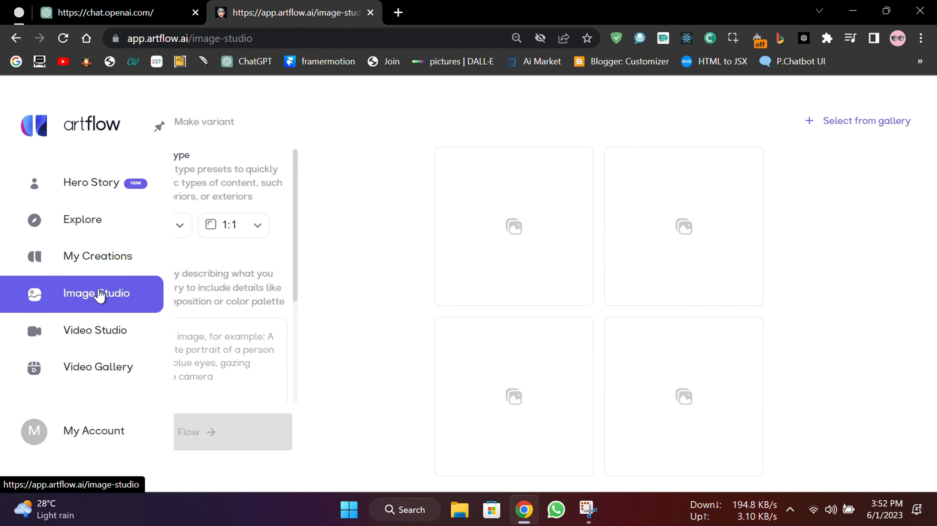
Keep the content type General and set the image aspect ratio to 3:2
click(188, 226)
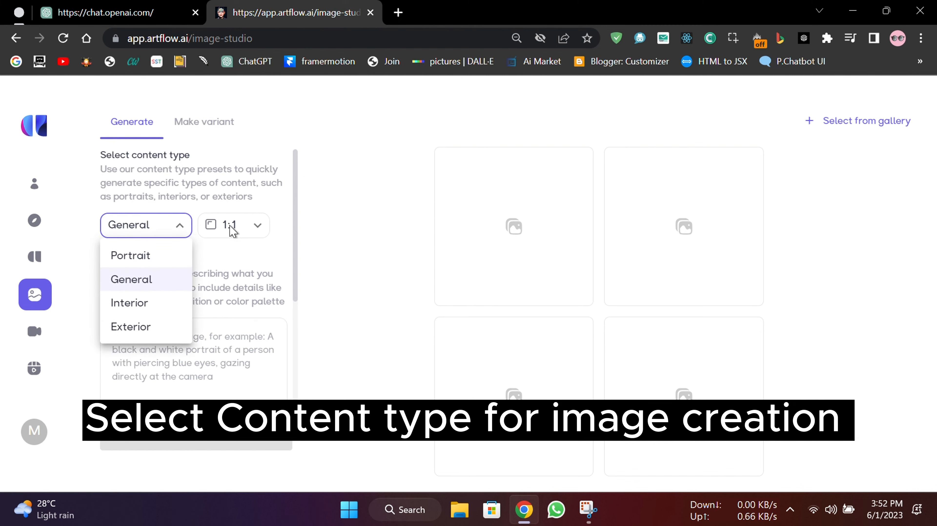
click(238, 225)
click(238, 225)
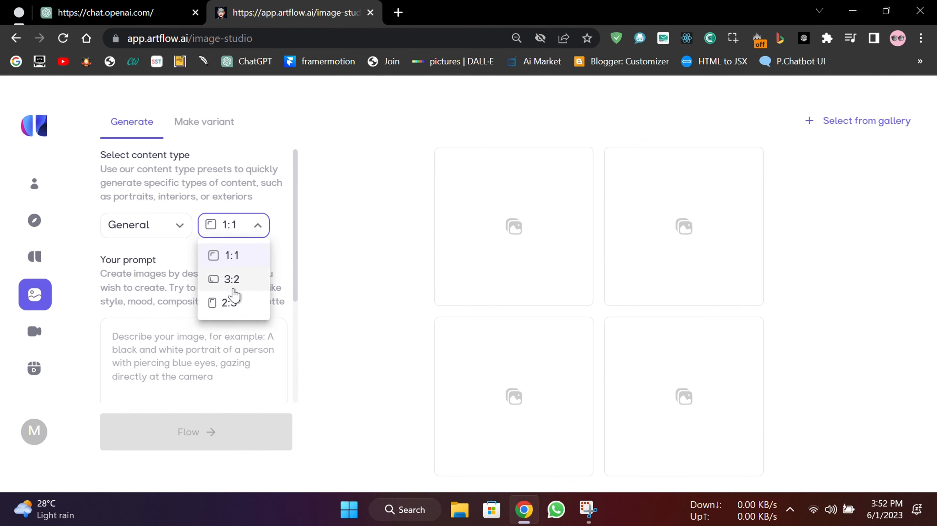
click(232, 280)
Copy the whole story from the ChatGPT reply into the Image Studio prompt and generate the images
click(189, 336)
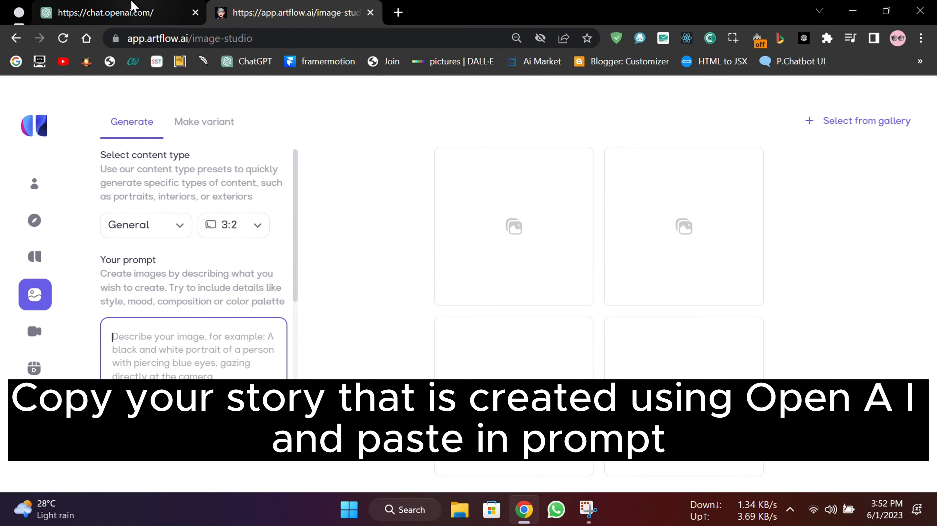
click(123, 13)
drag(320, 117, 399, 264)
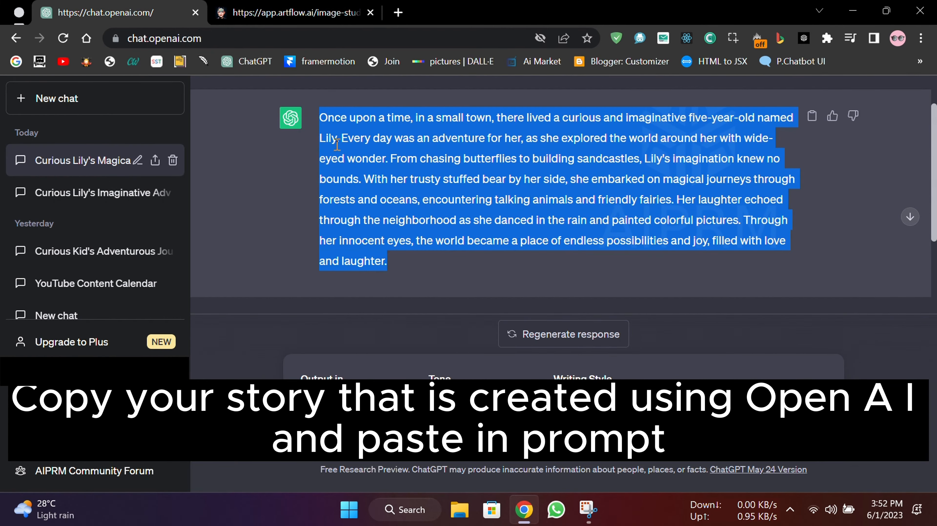
click(296, 13)
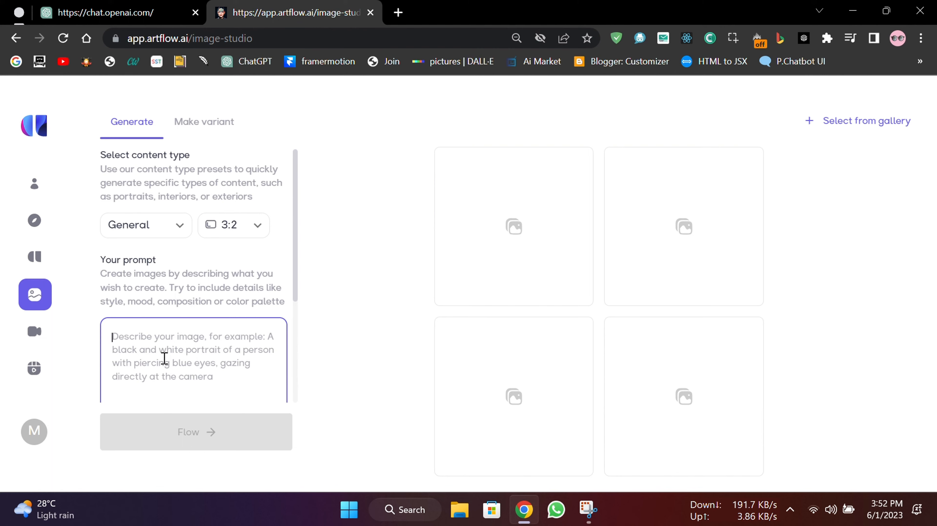
key(ctrl+v)
scroll(164, 358, up, 10)
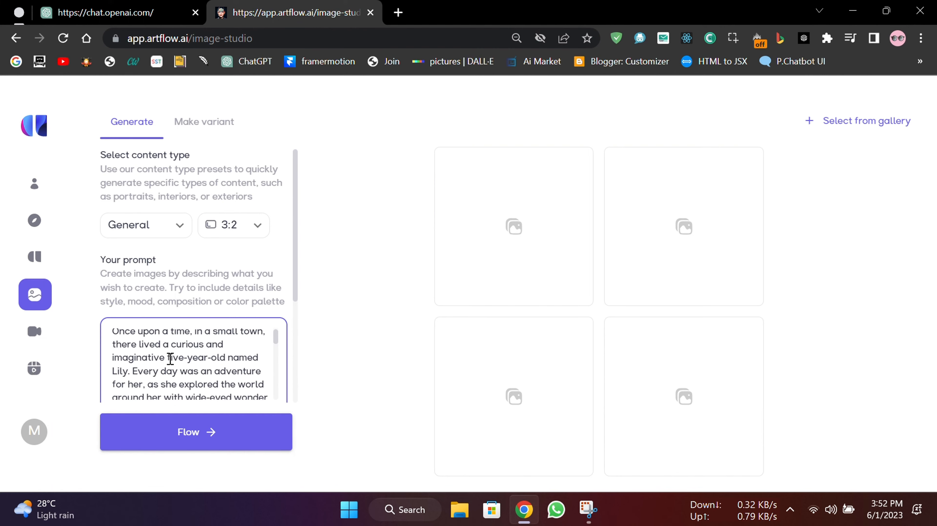
scroll(171, 361, down, 10)
click(195, 442)
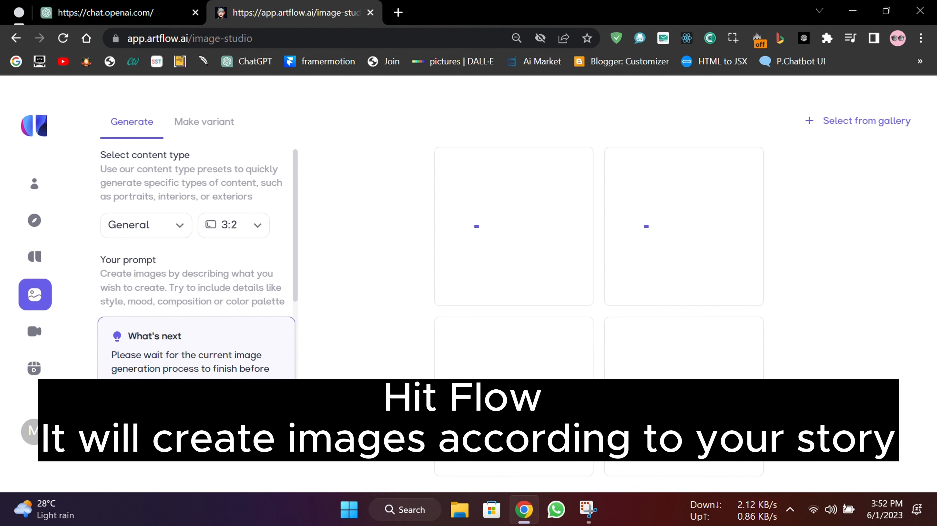
scroll(188, 363, down, 1)
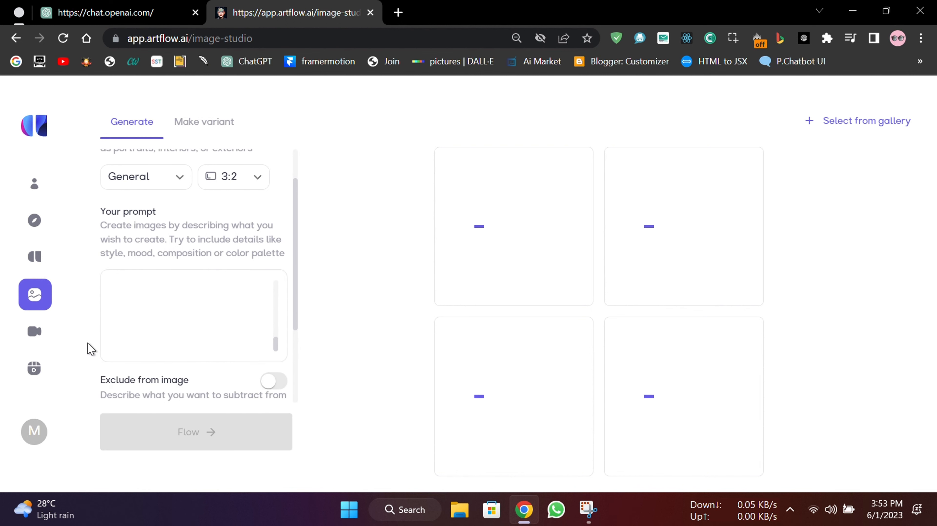
mouse_move(40, 332)
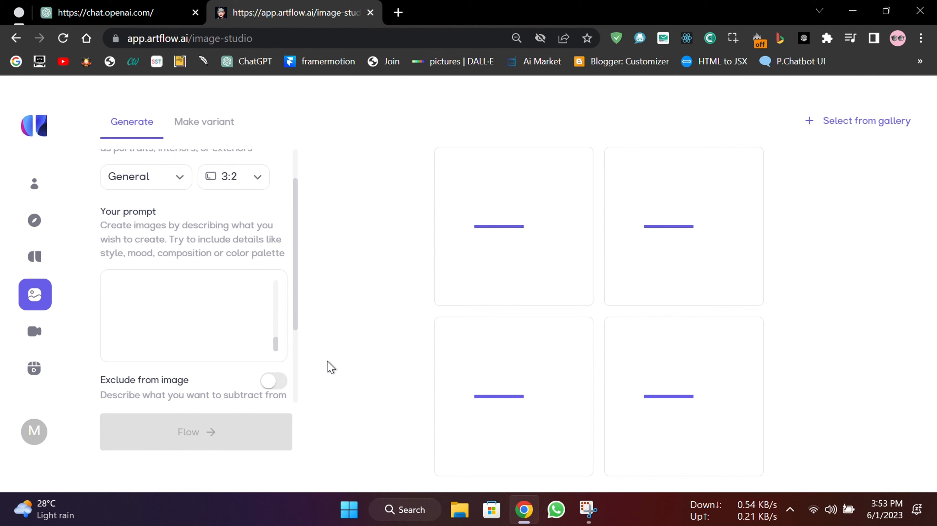
click(210, 339)
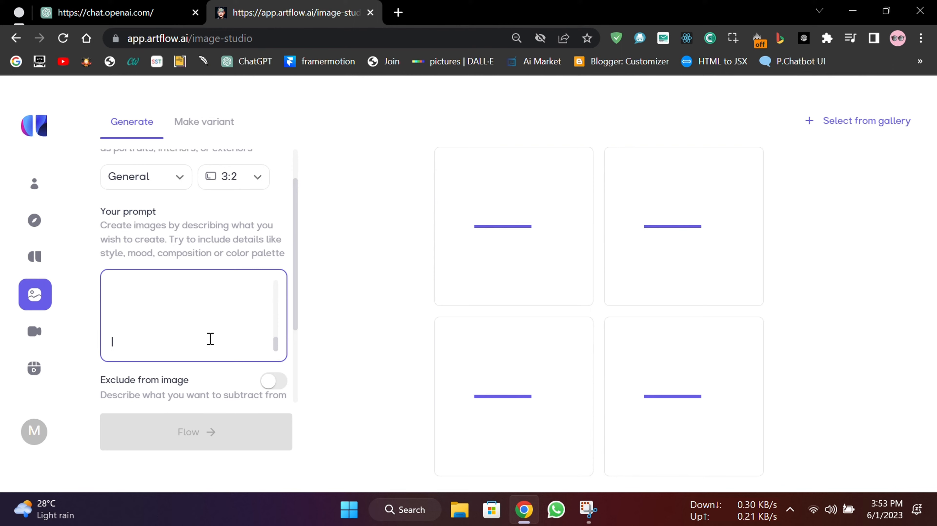
key(ctrl+v)
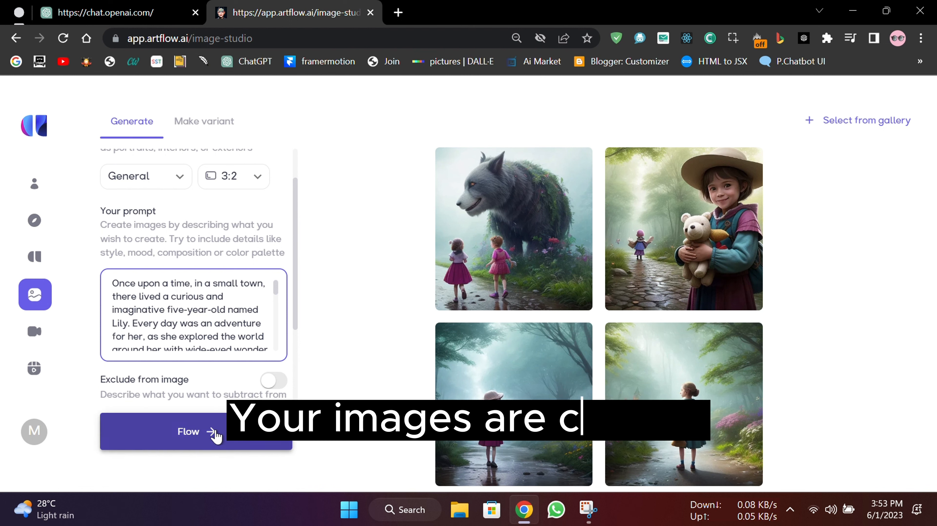
Open Artflow's Video Studio to start a new story video
mouse_move(55, 350)
click(87, 347)
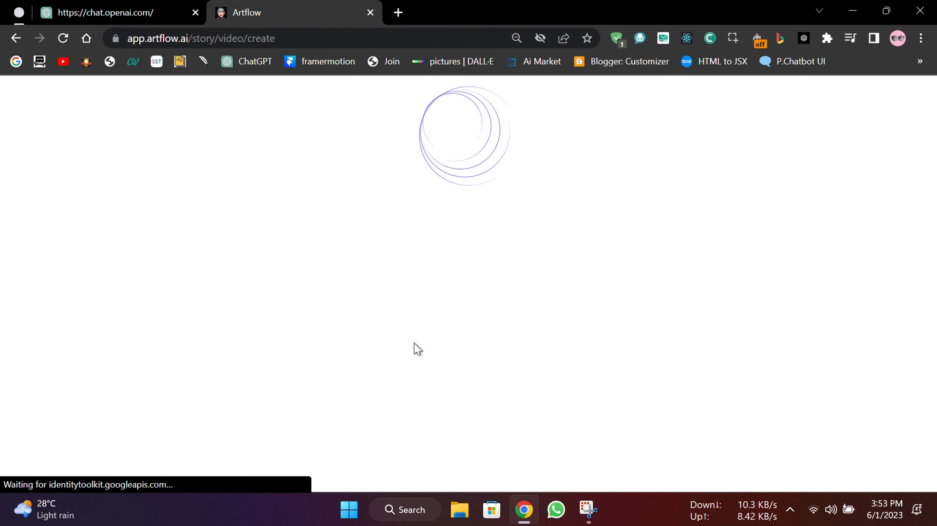
scroll(413, 348, down, 4)
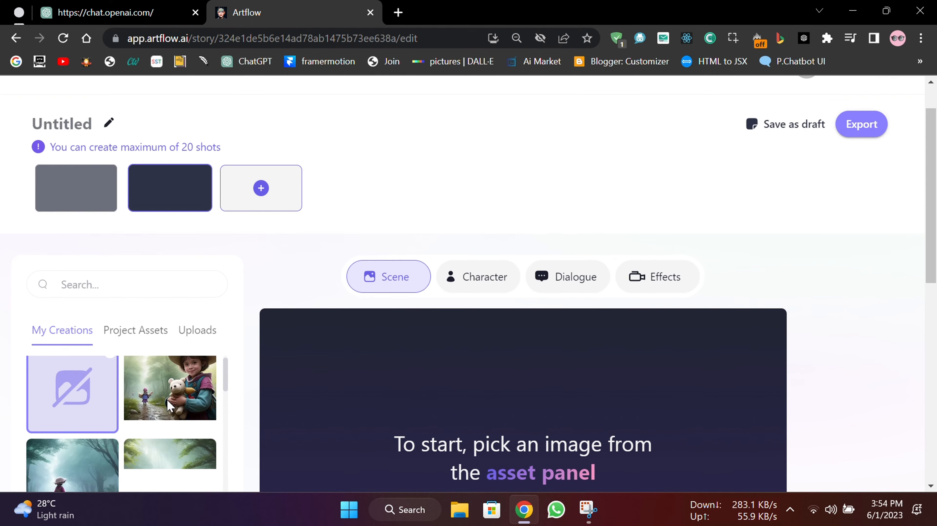
Set the first shot's scene to the generated image of the girl in a hat holding a teddy bear
scroll(113, 270, down, 1)
mouse_move(72, 145)
click(96, 157)
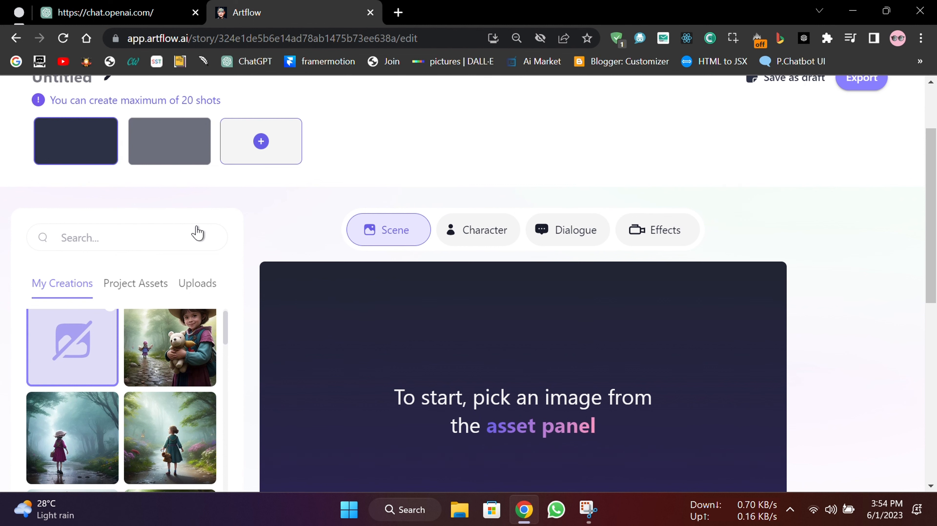
scroll(196, 232, down, 2)
click(161, 283)
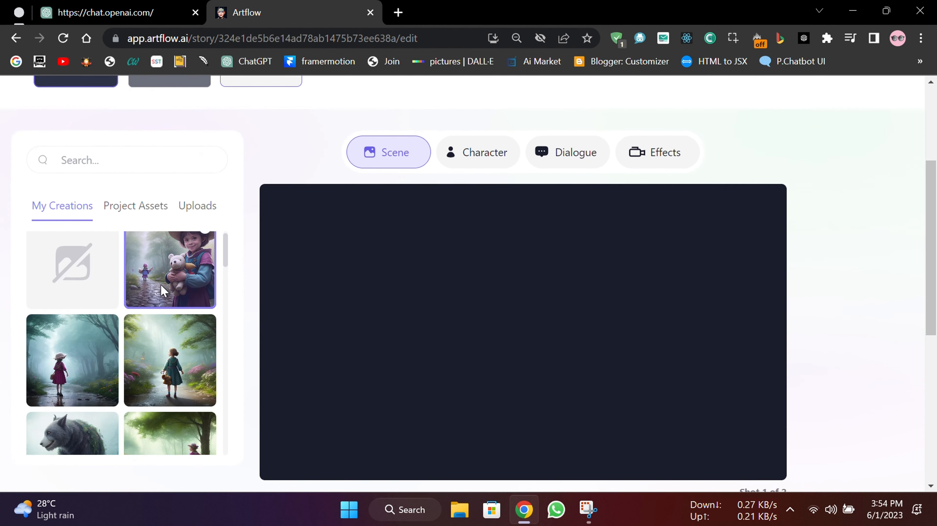
scroll(372, 333, down, 1)
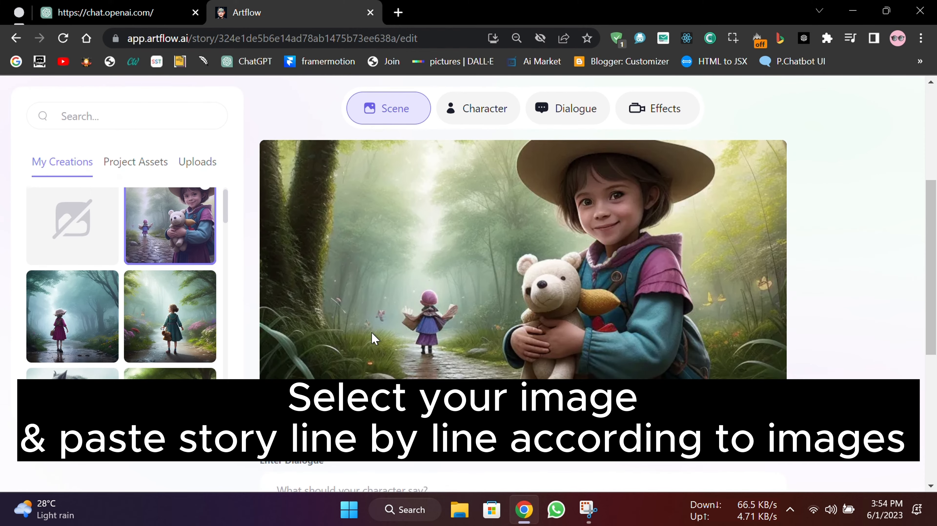
scroll(371, 332, up, 1)
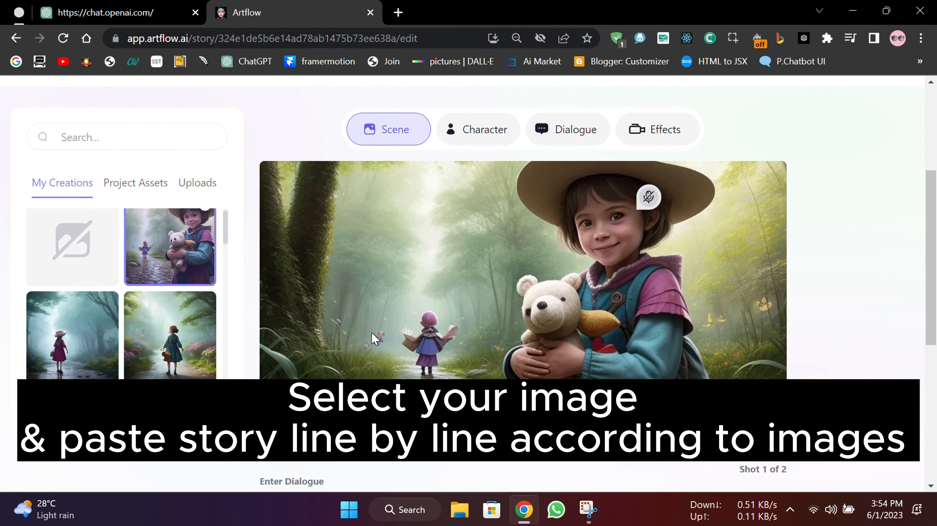
scroll(569, 323, down, 3)
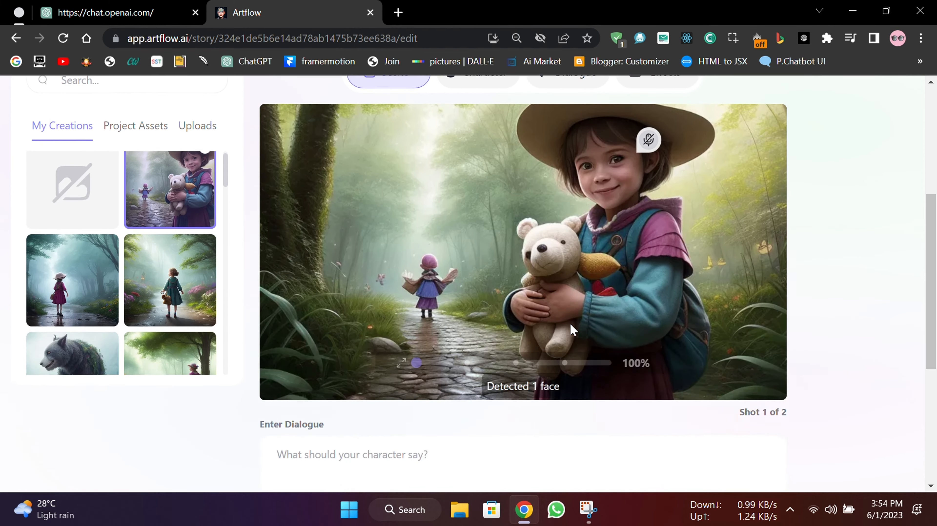
Copy the story's first two sentences, up to "wide-eyed wonder.", from ChatGPT into the first shot's dialogue
click(96, 11)
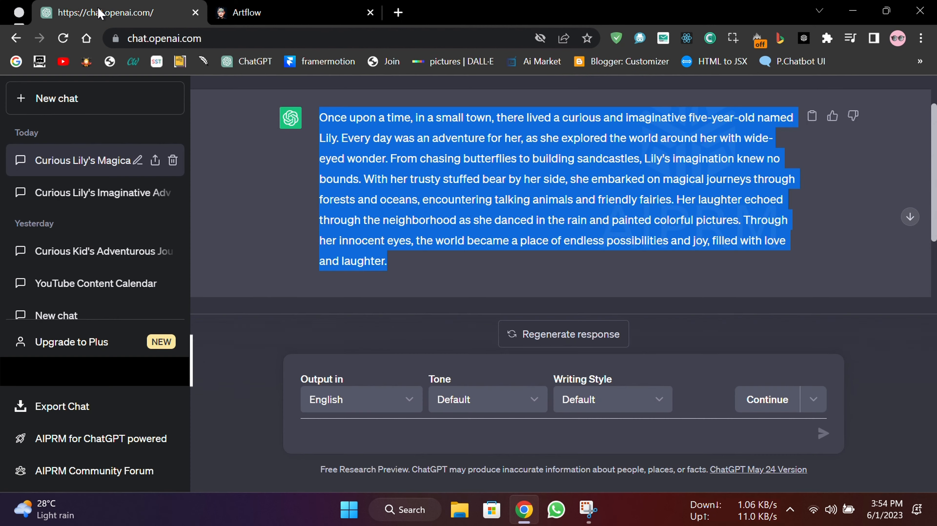
drag(321, 117, 389, 161)
key(ctrl+c)
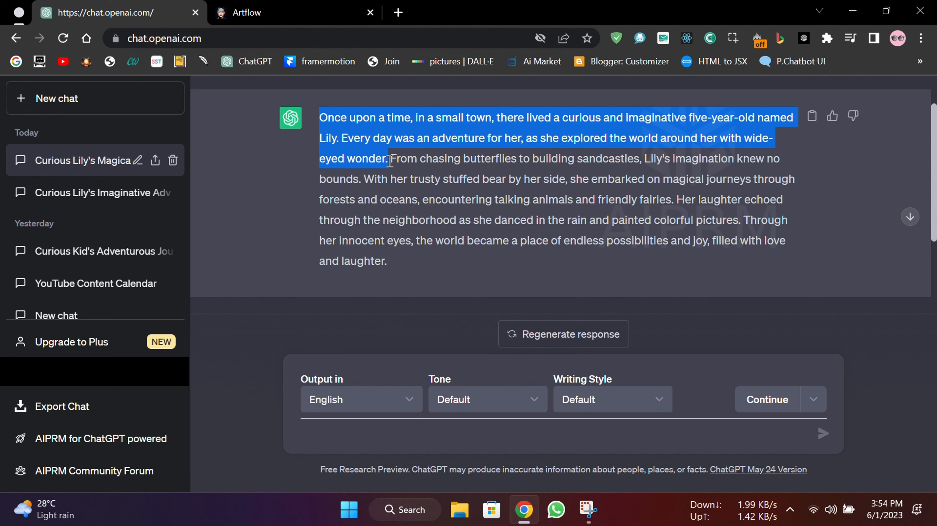
click(268, 7)
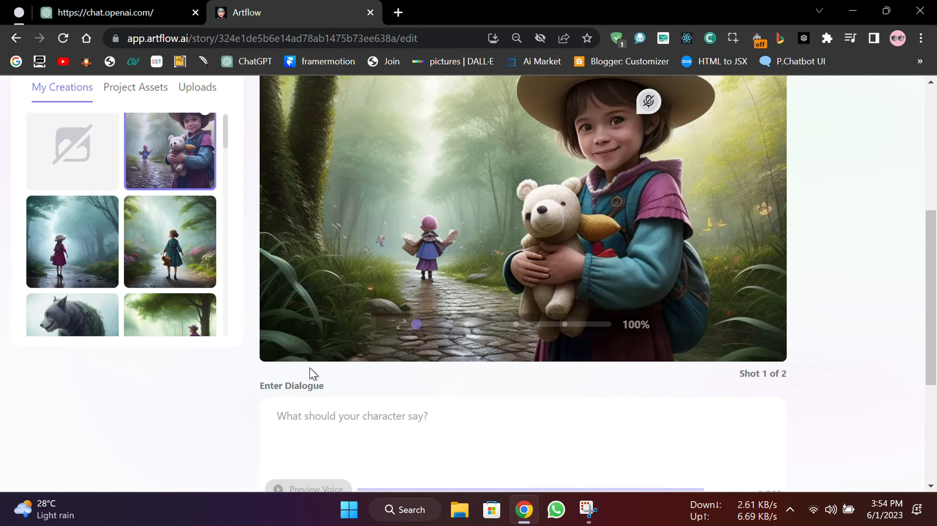
click(318, 407)
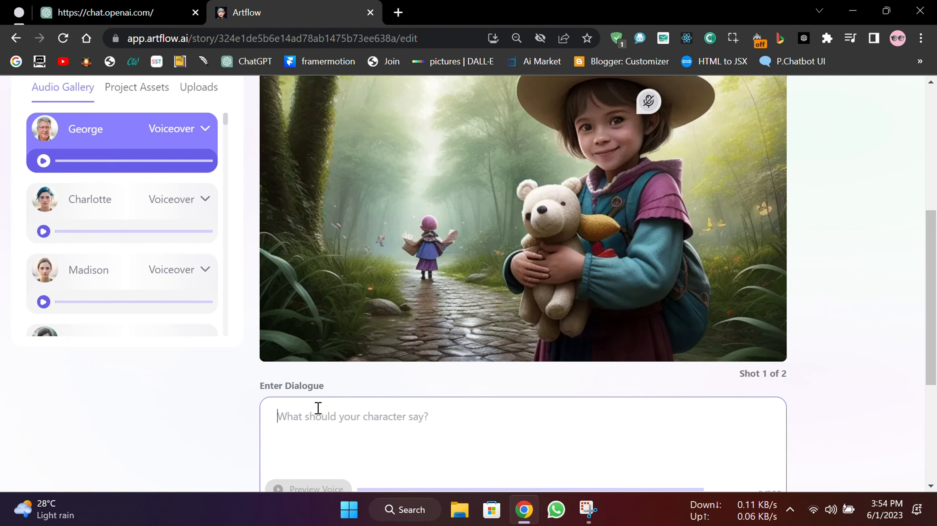
key(ctrl+v)
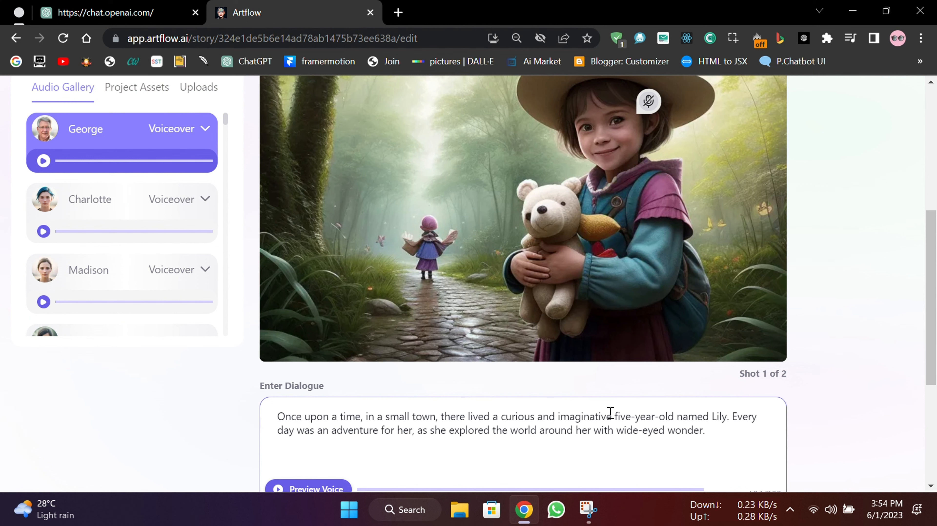
Generate and preview the voiceover for the first shot's dialogue
scroll(464, 446, down, 1)
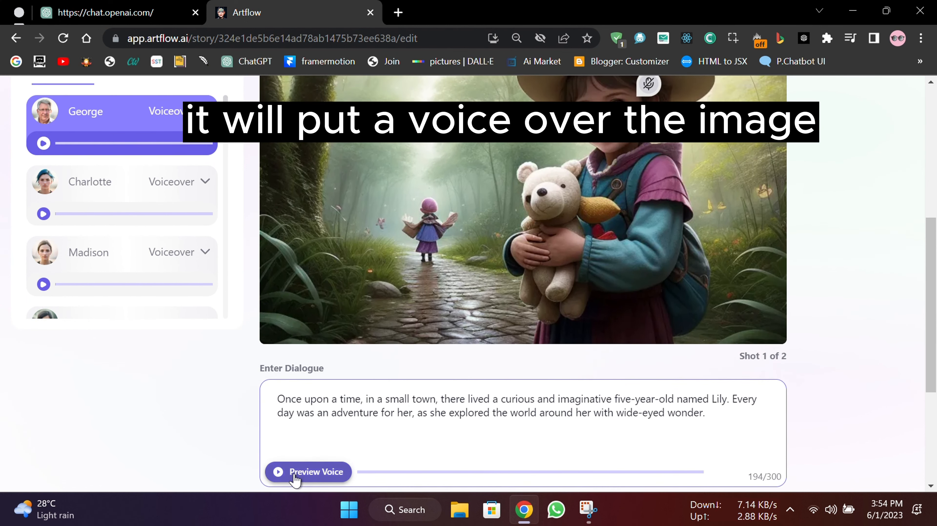
click(290, 475)
scroll(243, 368, up, 3)
scroll(242, 369, up, 1)
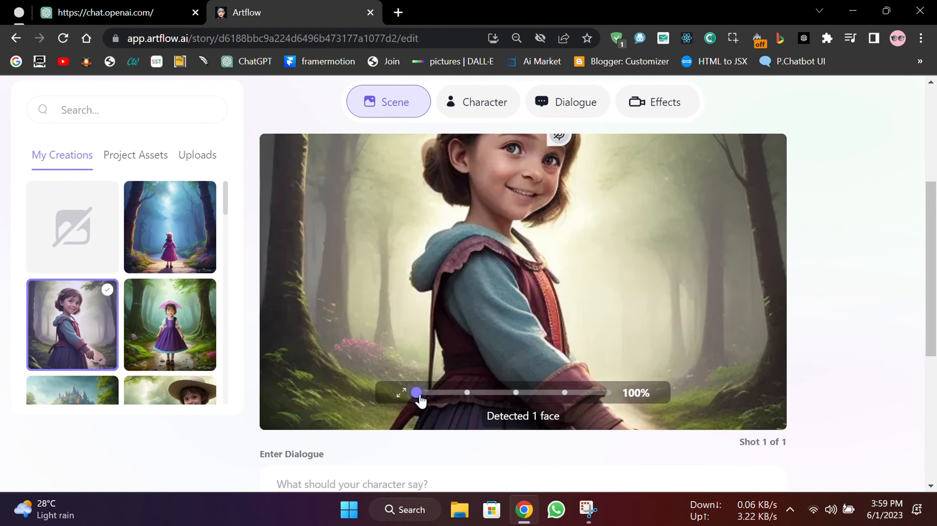
Shift the first shot's image of the girl with the flower headband down so her whole head is in frame
mouse_move(421, 399)
mouse_down()
mouse_move(464, 398)
mouse_move(404, 399)
mouse_up()
scroll(456, 287, up, 1)
scroll(456, 287, down, 1)
drag(455, 286, 451, 368)
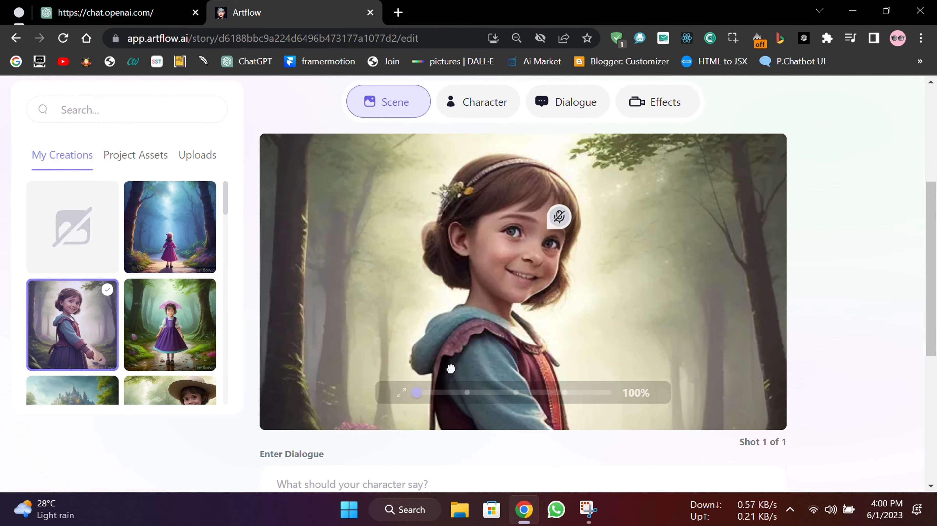
Copy the story's opening from "Once upon a time" to "wide-eyed wonder." in ChatGPT into the first shot's dialogue in Artflow
scroll(370, 446, down, 1)
click(364, 443)
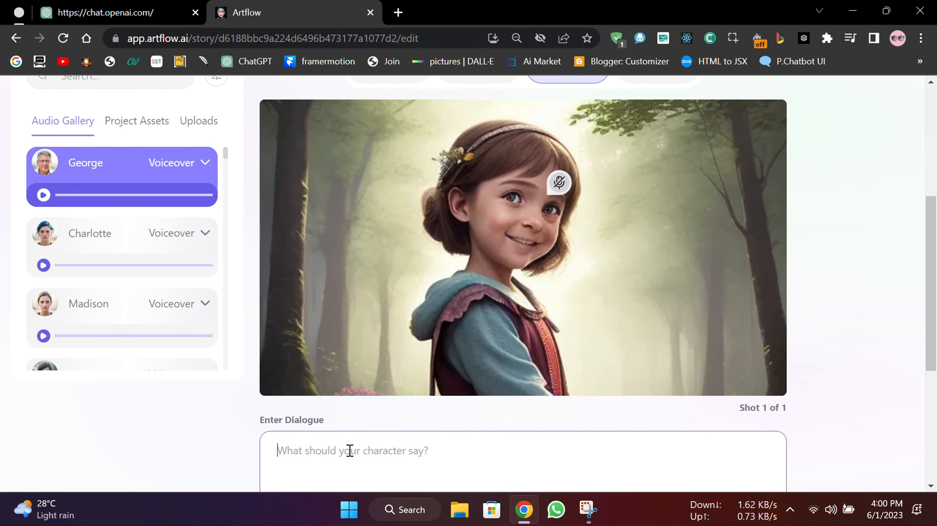
click(166, 13)
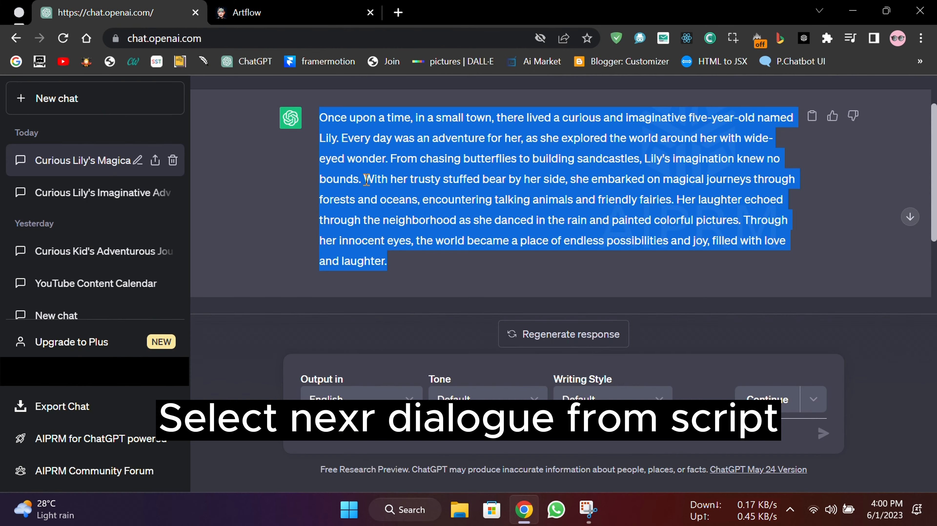
click(377, 164)
drag(369, 148, 319, 122)
key(ctrl+c)
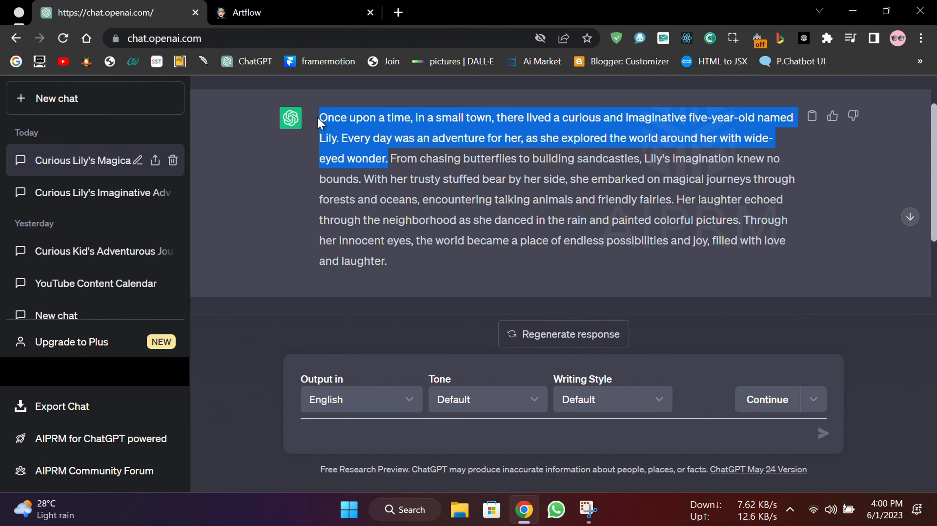
click(265, 13)
click(366, 463)
key(ctrl+v)
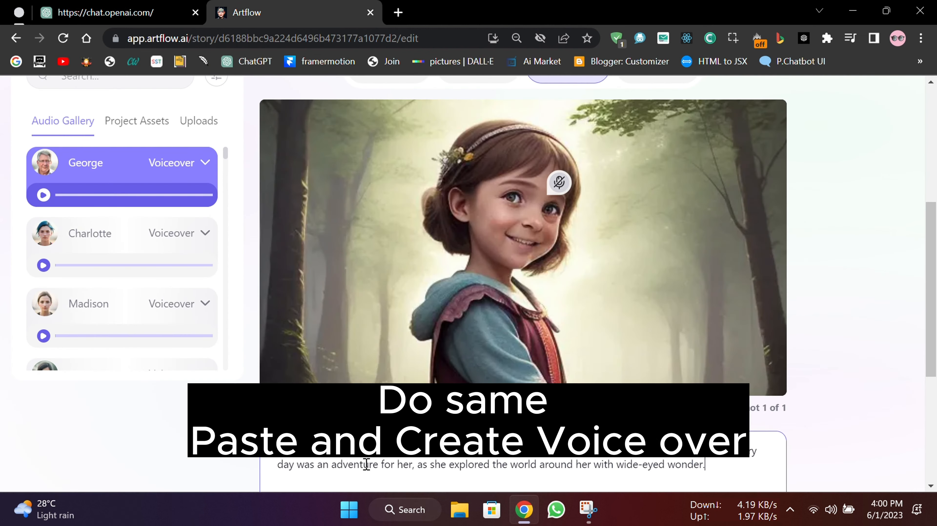
Preview the voiceover of the pasted opening dialogue on the first shot
scroll(366, 464, down, 2)
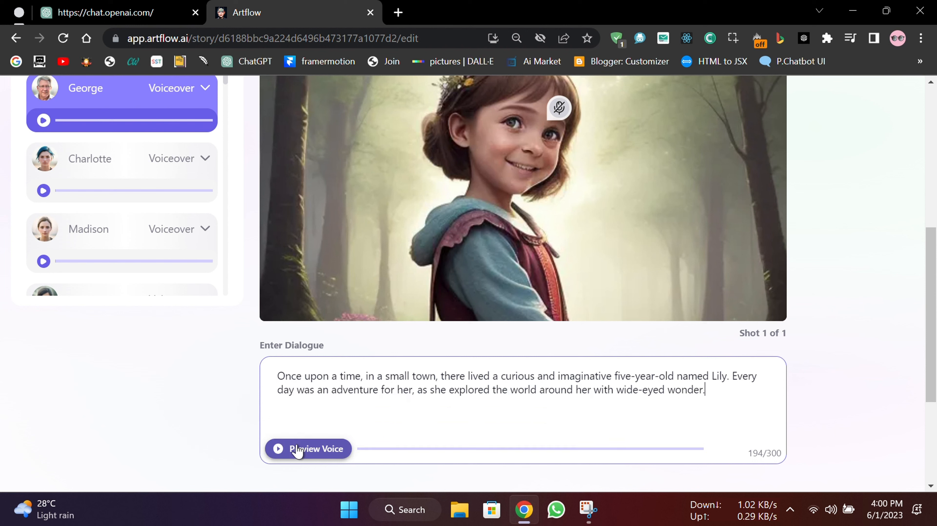
click(297, 448)
scroll(414, 348, up, 1)
scroll(414, 349, up, 2)
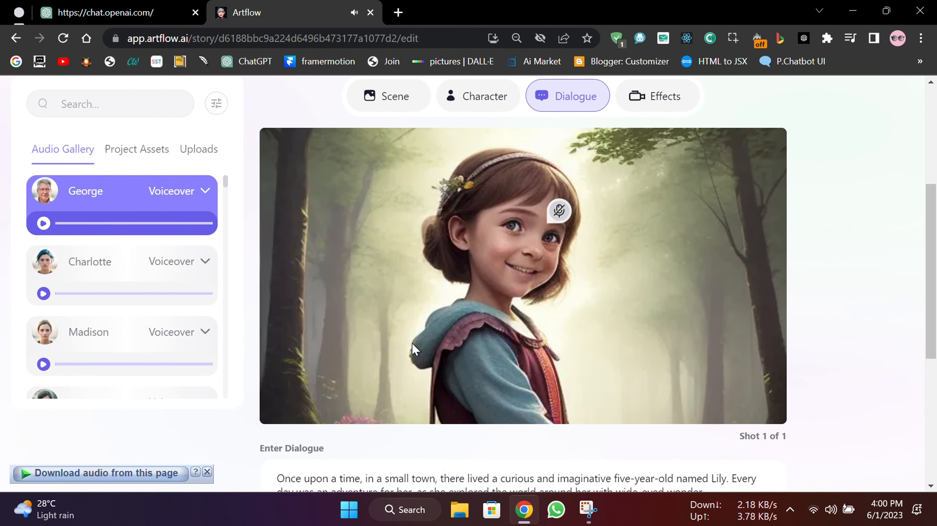
Lower the system volume to 52 while listening to the rest of the voice preview
key(XF86AudioMute)
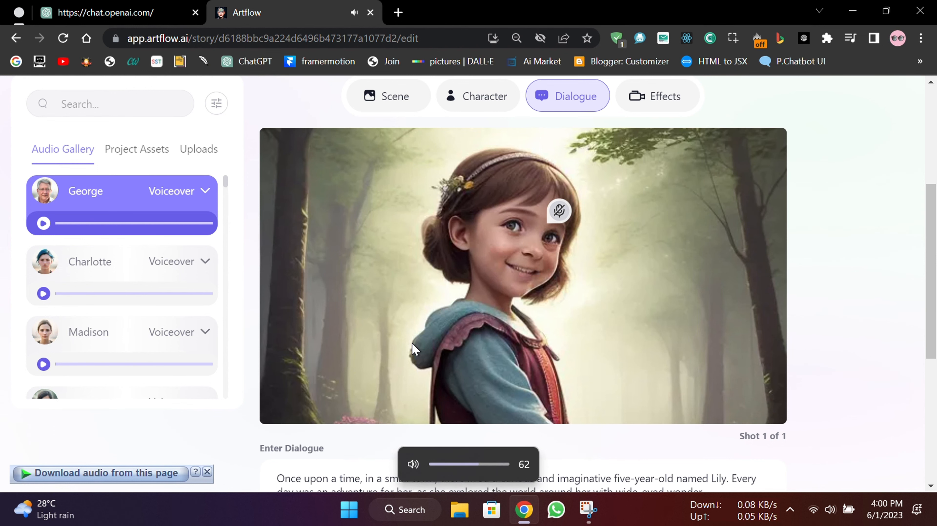
key(XF86AudioLowerVolume)
key(XF86AudioLowerVolume)
key(XF86AudioLowerVolume)
key(XF86AudioLowerVolume)
key(XF86AudioLowerVolume)
scroll(255, 445, down, 1)
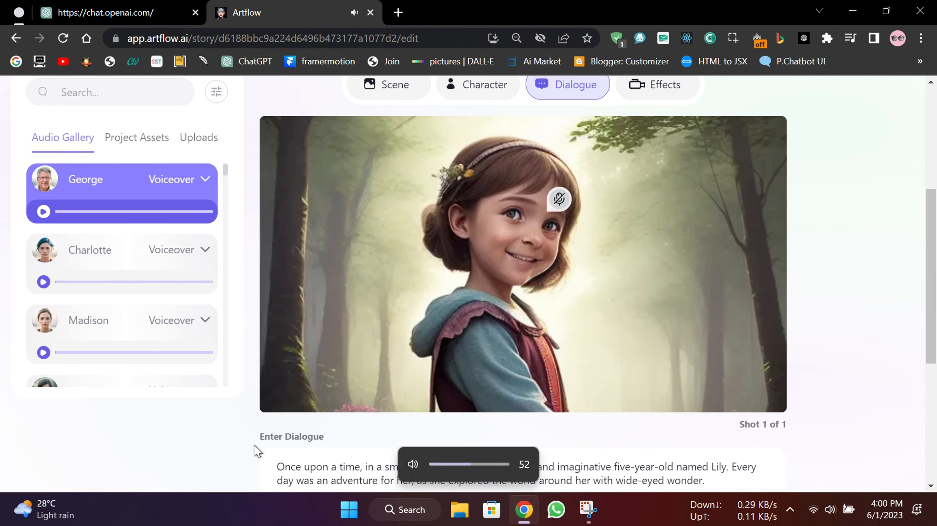
scroll(255, 450, down, 4)
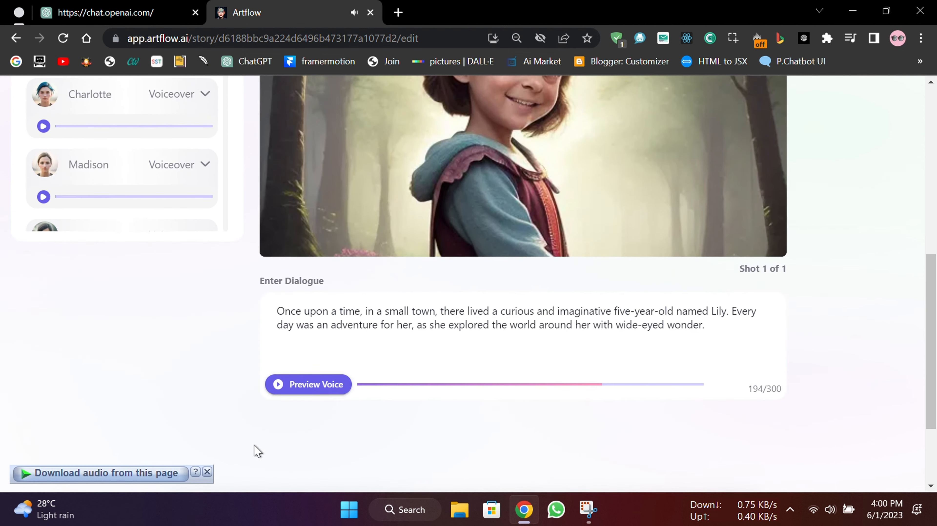
scroll(257, 450, up, 4)
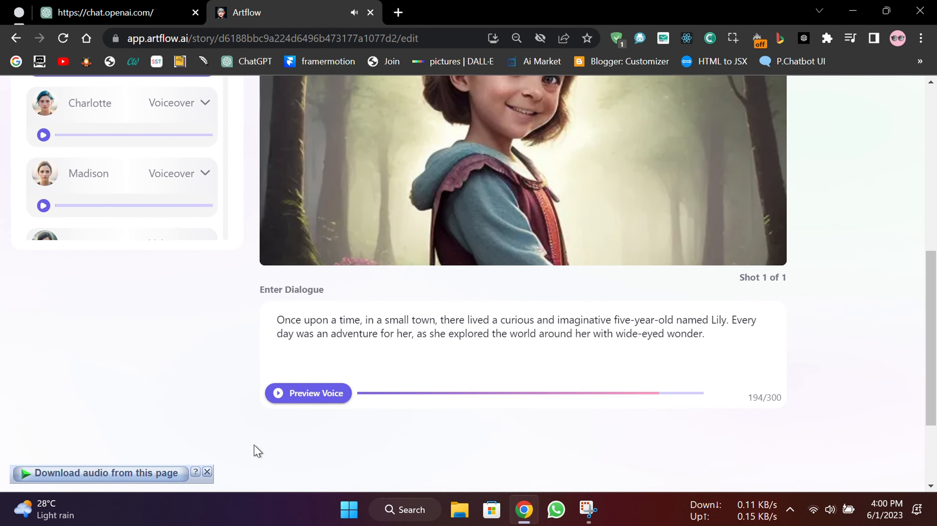
Apply the Zoom in camera effect to the first shot
scroll(257, 450, up, 6)
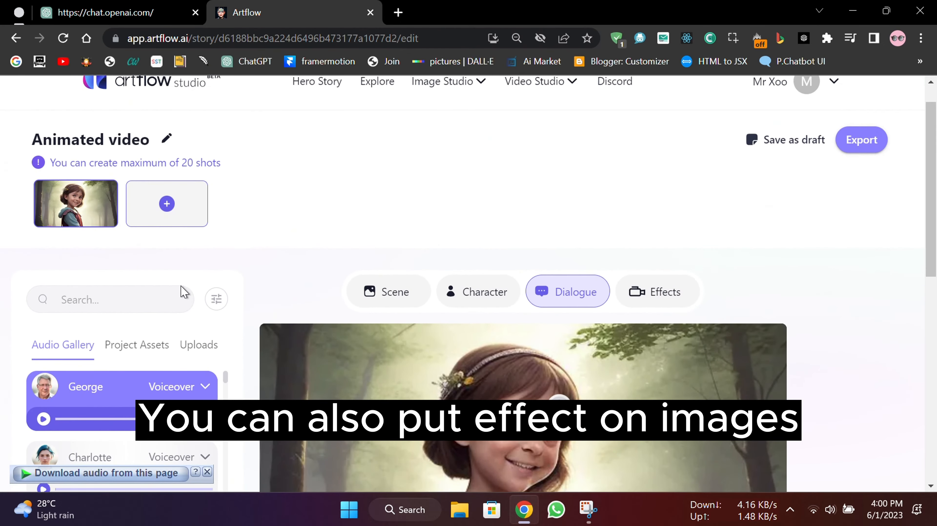
click(635, 293)
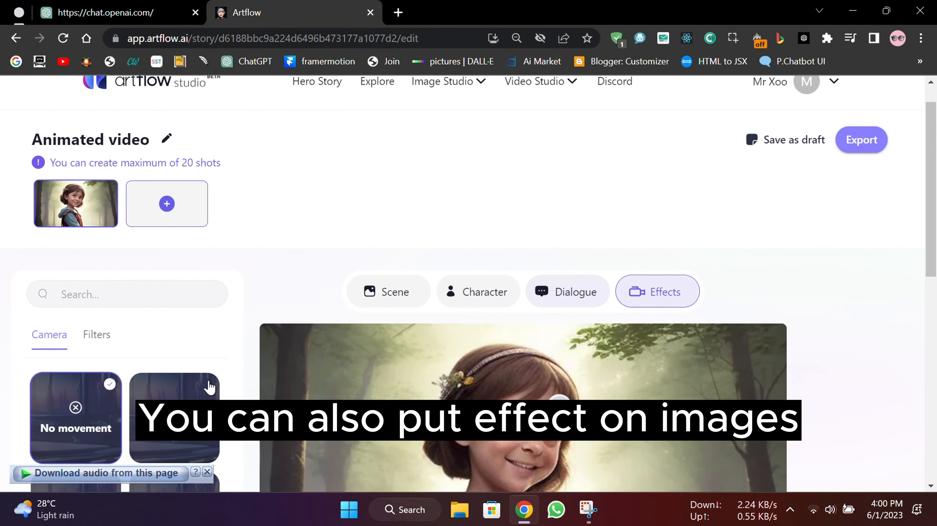
scroll(207, 385, down, 5)
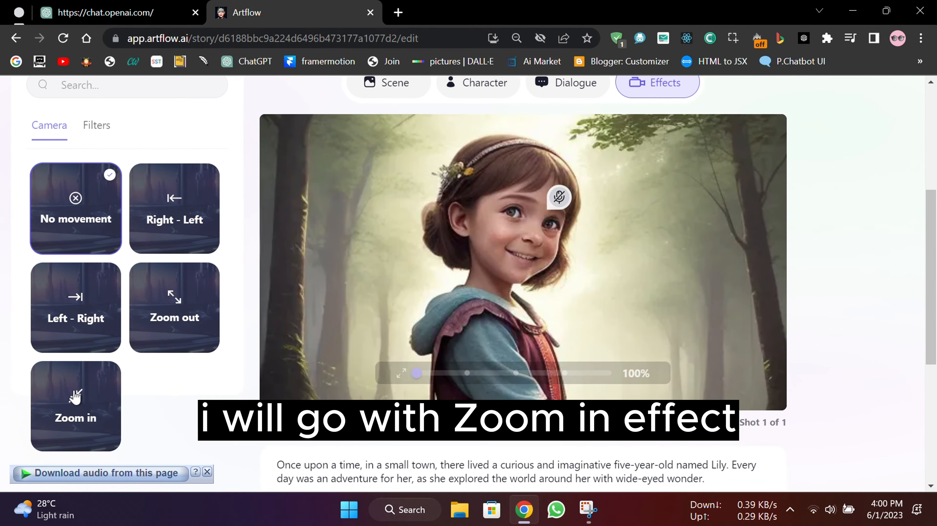
click(74, 397)
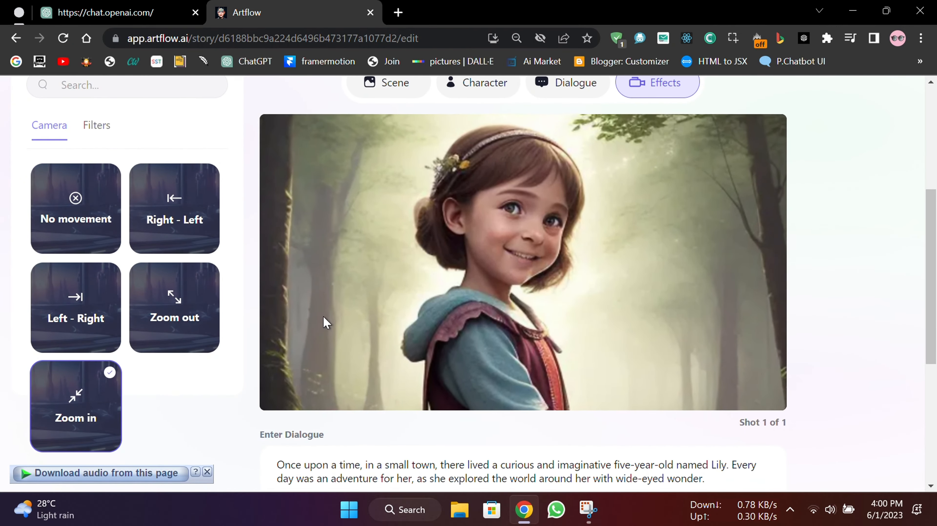
Add a second shot and set its scene to the image of the girl in purple in the blue forest
scroll(325, 322, up, 5)
click(168, 245)
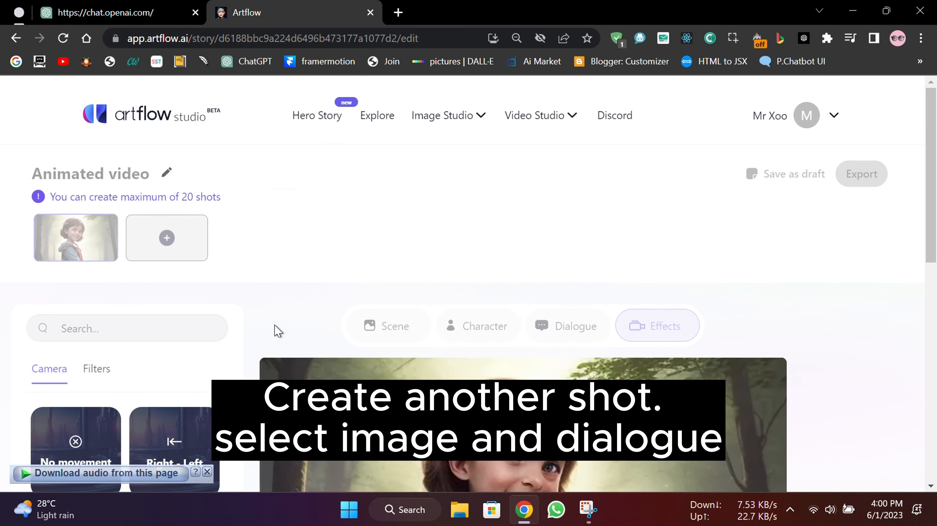
scroll(275, 325, down, 5)
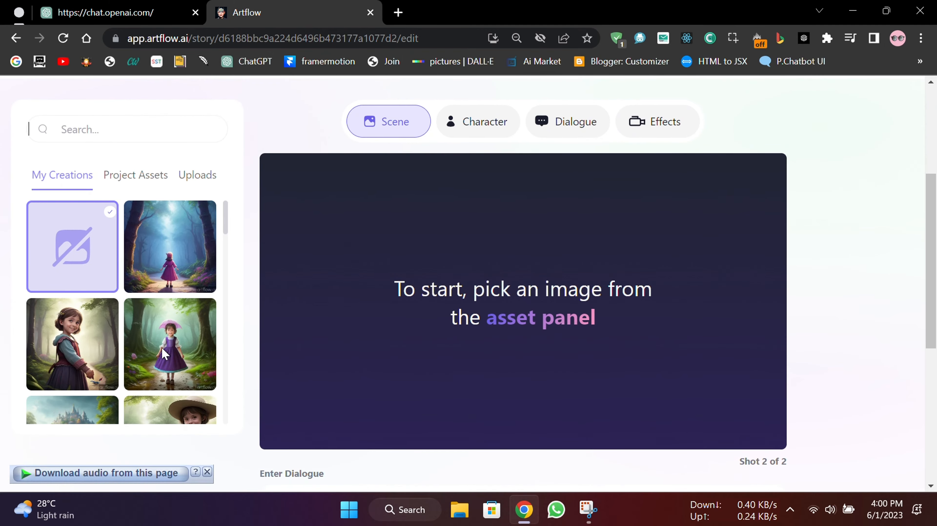
click(161, 266)
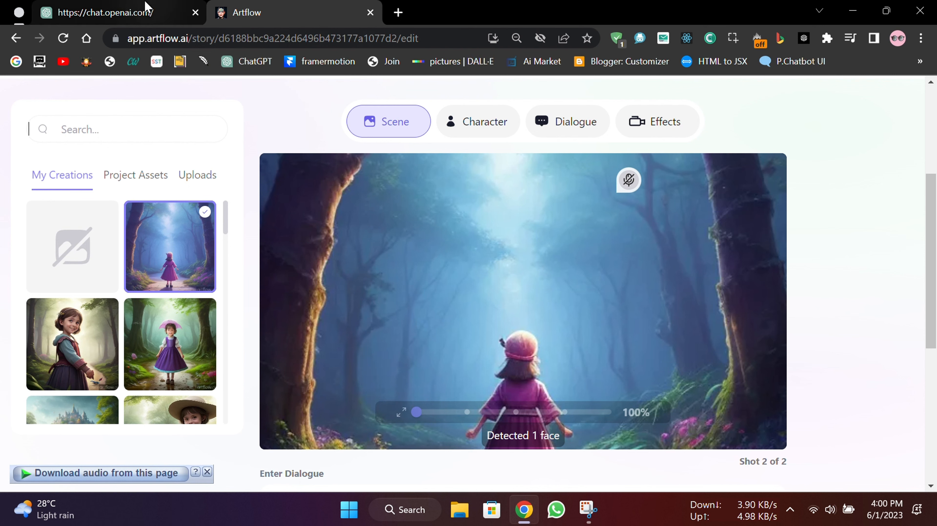
Copy the story from "From chasing butterflies" to "colorful pictures." in ChatGPT into the second shot's dialogue in Artflow
click(145, 12)
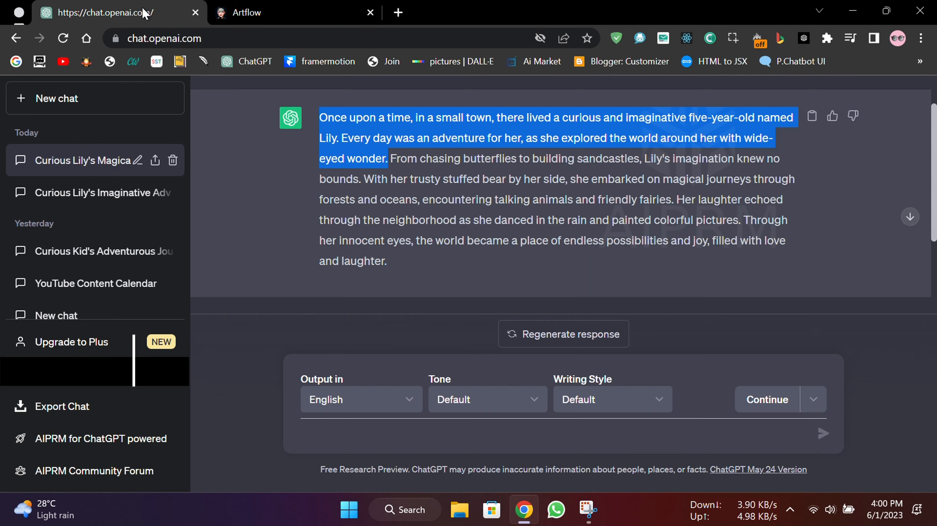
click(392, 162)
drag(393, 162, 744, 223)
key(ctrl+c)
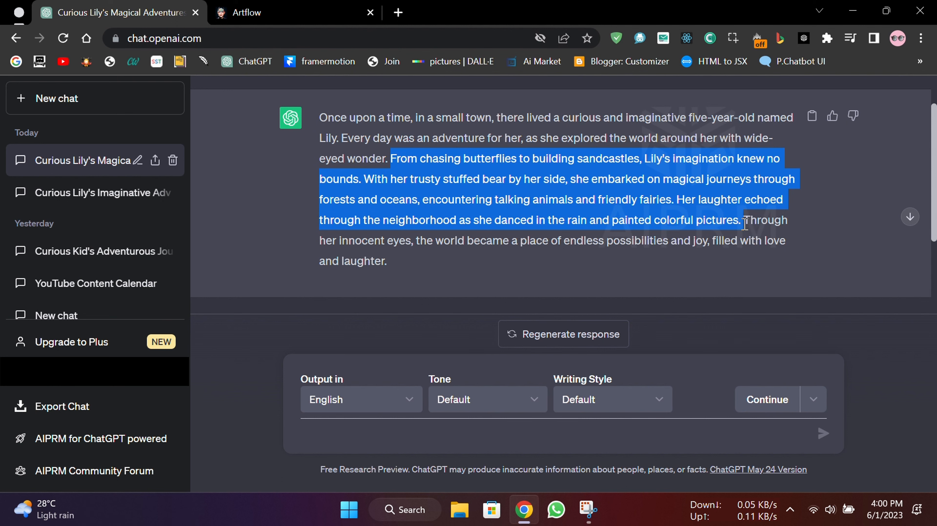
click(302, 12)
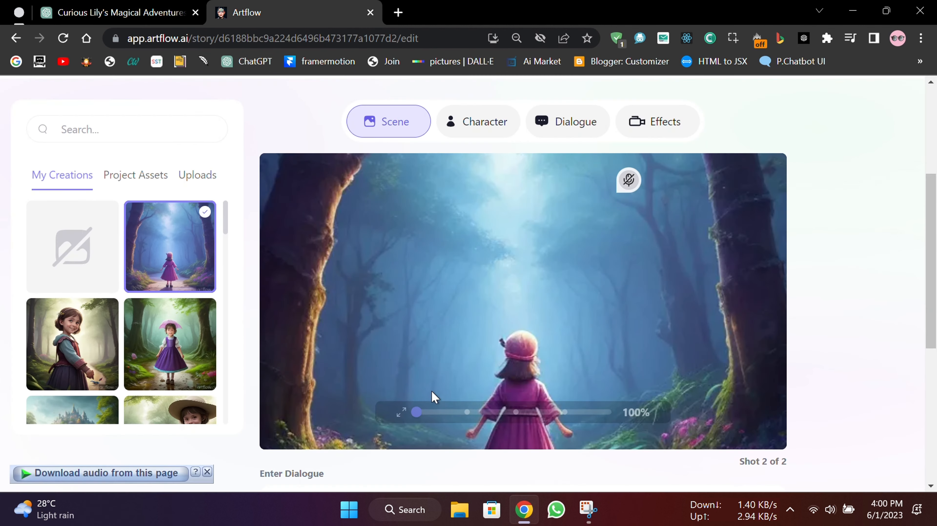
scroll(432, 392, down, 4)
click(431, 363)
key(ctrl+v)
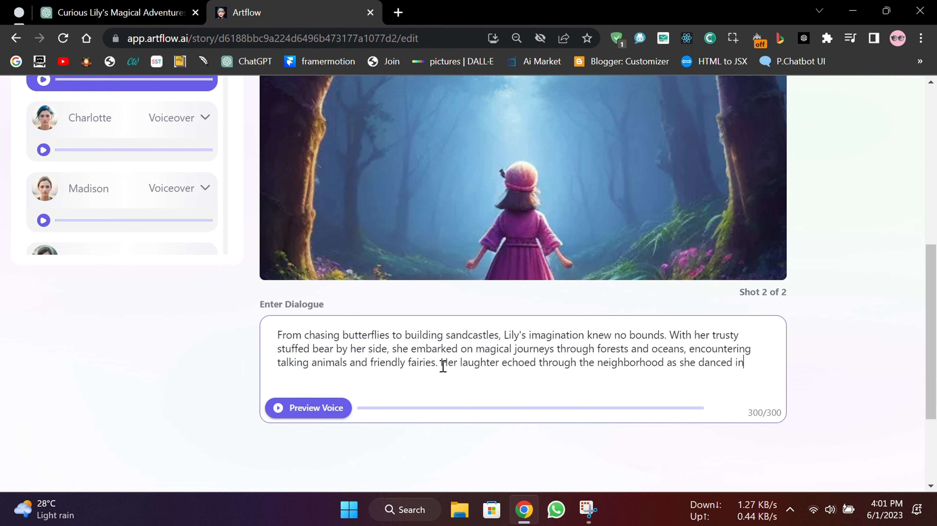
Delete the cut-off sentence starting "Her laughter echoed" from the second shot's dialogue and preview its voiceover
drag(441, 363, 765, 370)
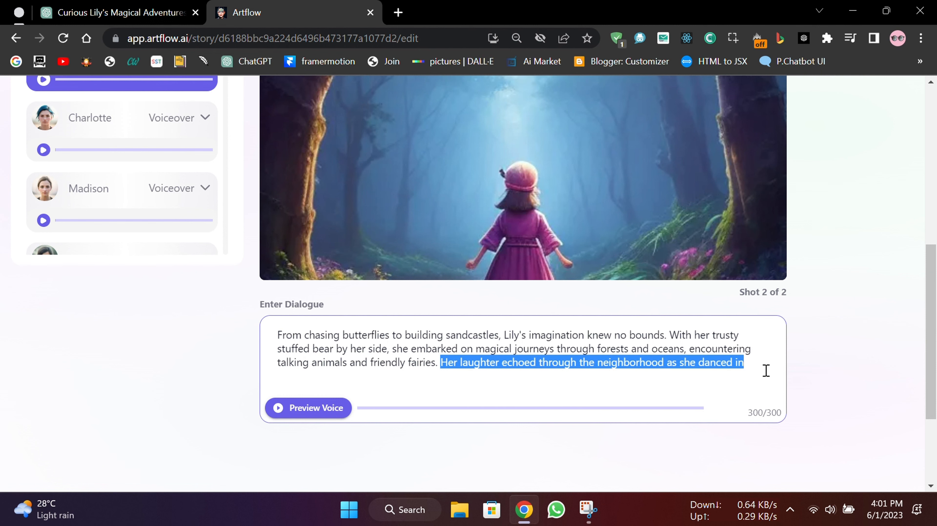
key(BackSpace)
click(289, 409)
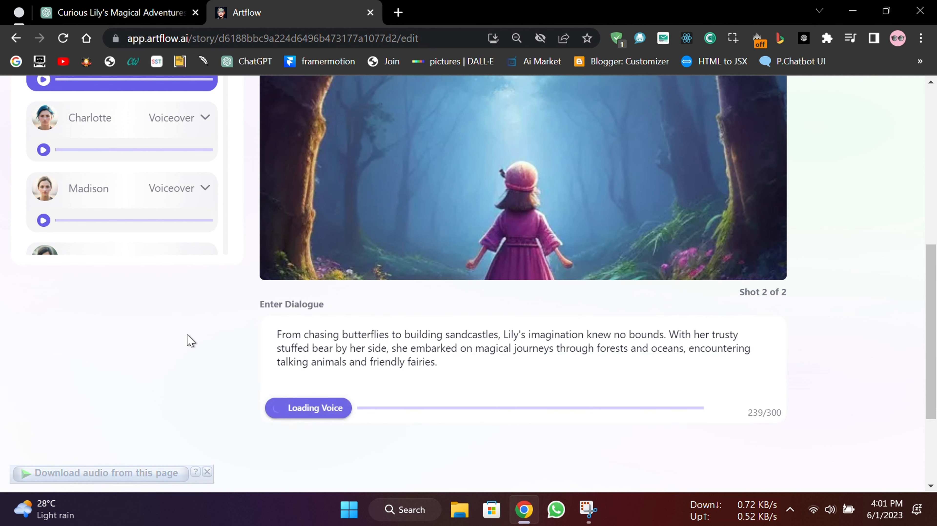
Shift the second shot's image up so the girl is in frame from head to feet
scroll(189, 340, up, 2)
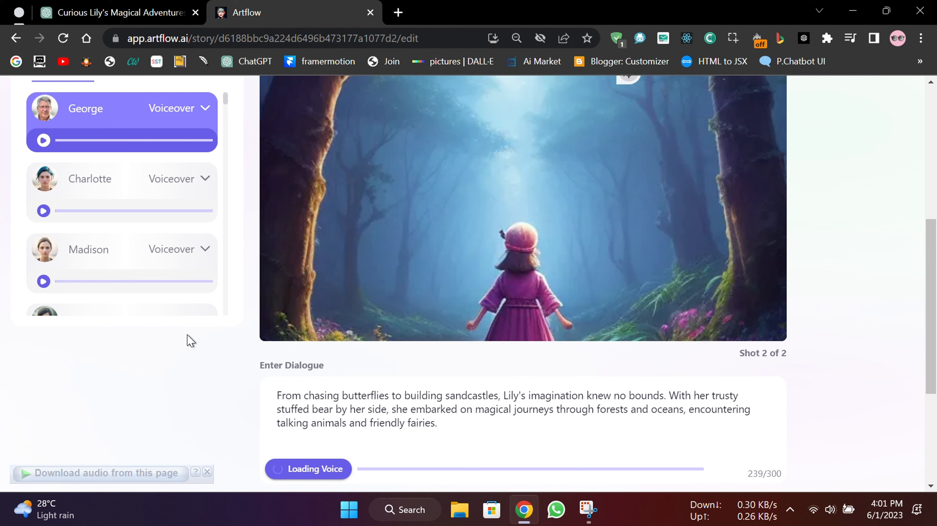
scroll(188, 339, up, 3)
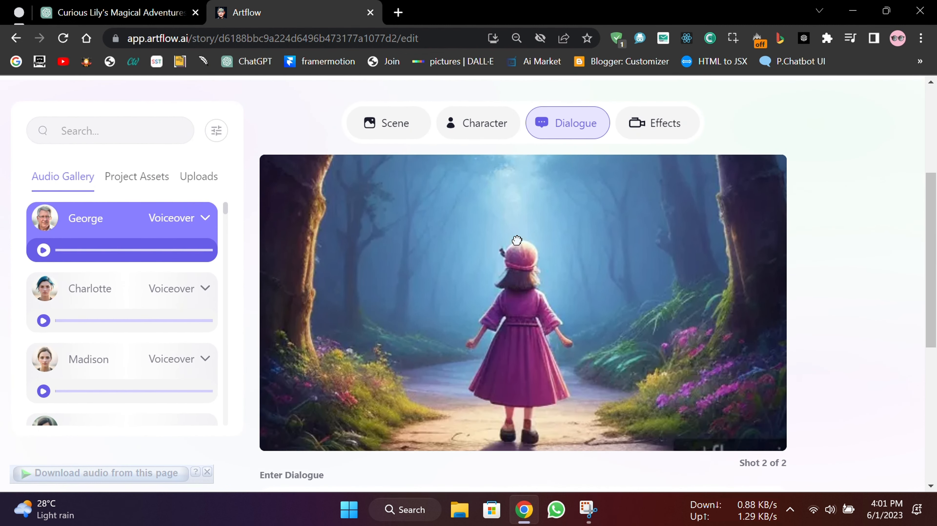
click(516, 240)
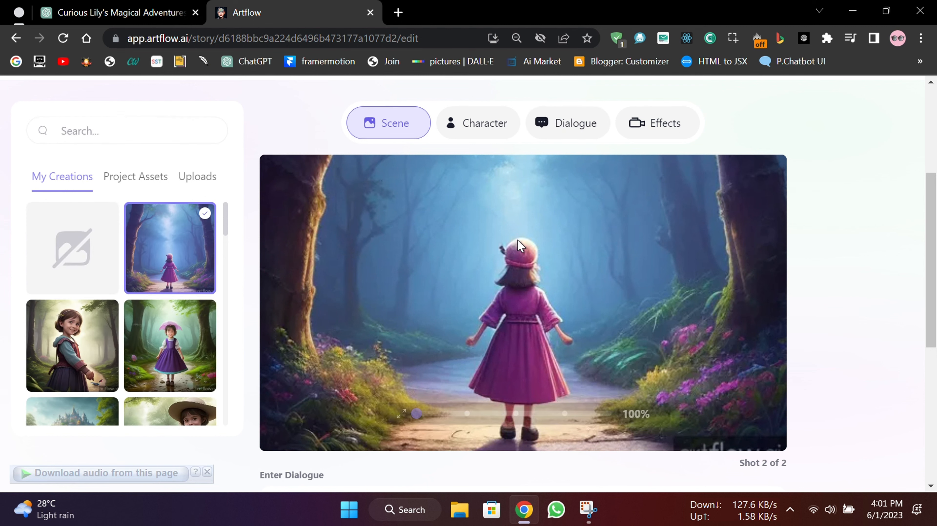
Add a third shot and set its scene to the image of the girl in a pale hat and magenta dress on the misty path
scroll(420, 283, up, 5)
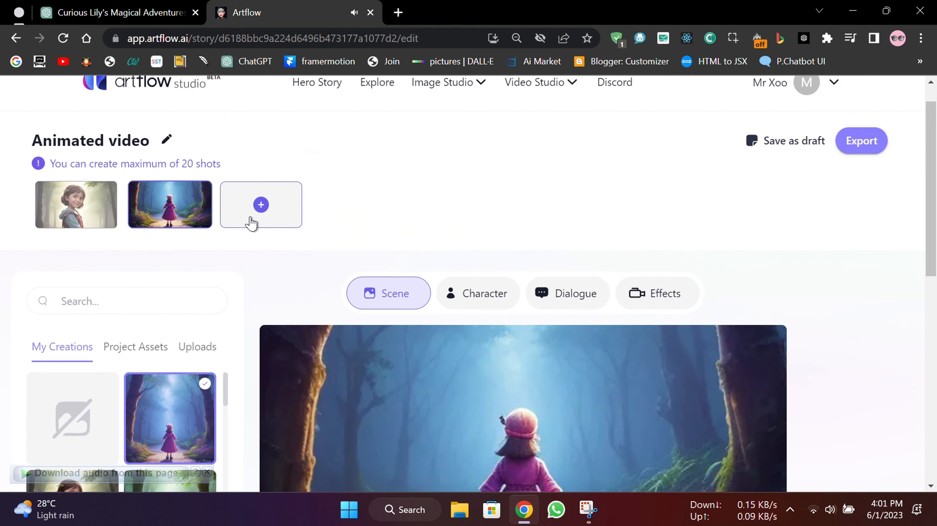
click(250, 220)
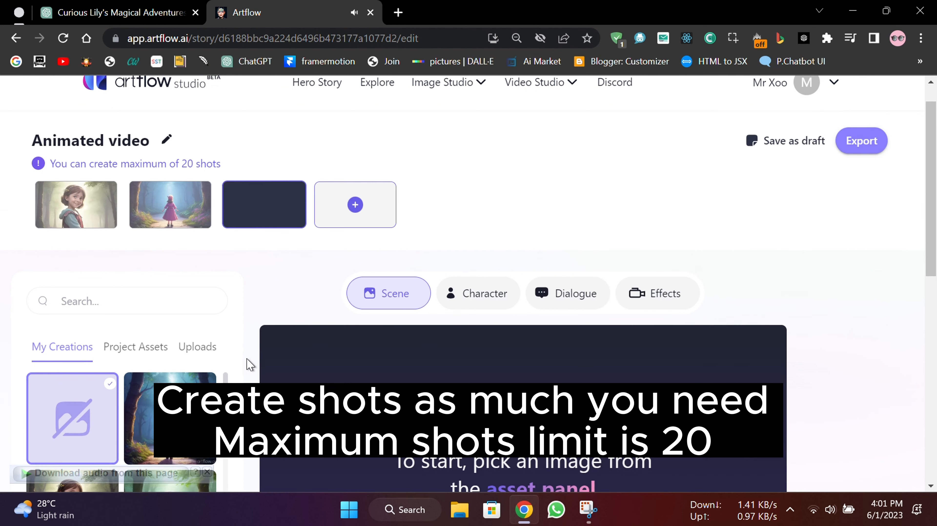
scroll(208, 363, down, 8)
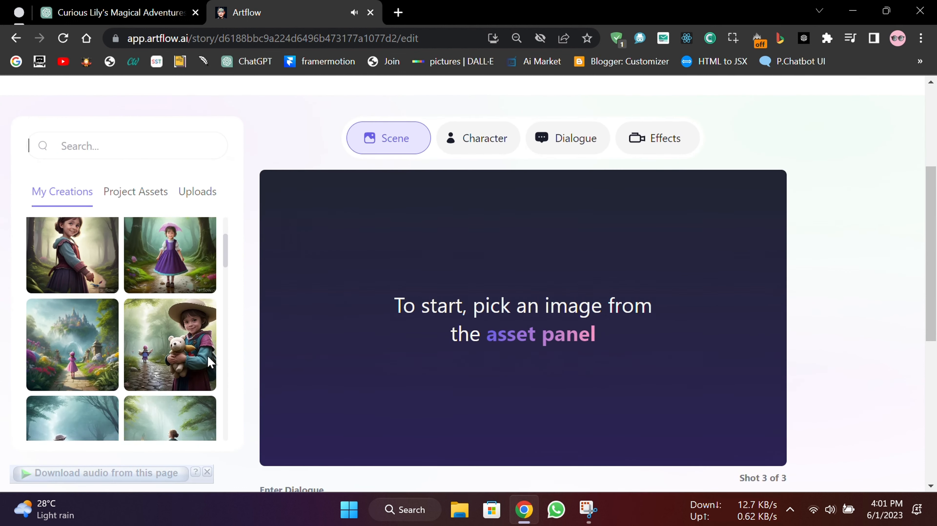
scroll(209, 361, down, 1)
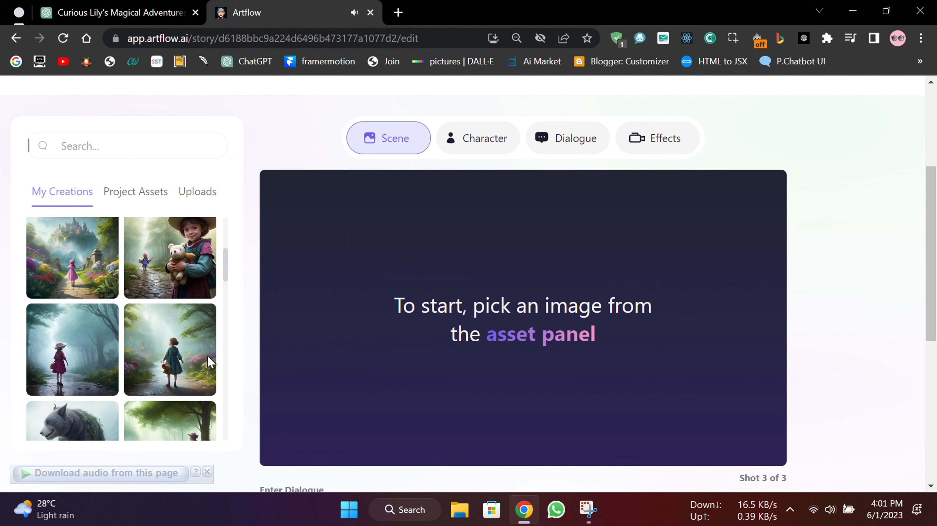
click(61, 363)
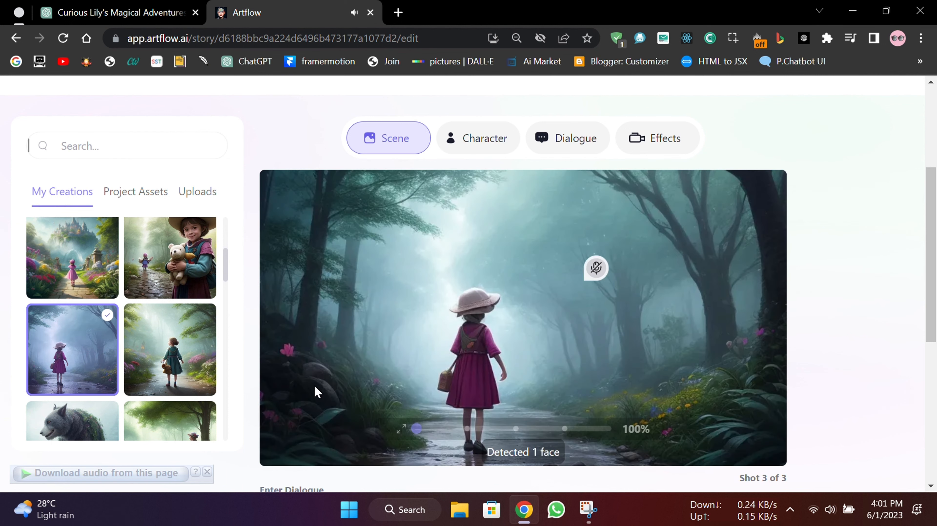
Copy the story from "Her laughter echoed" to "love and laughter." in ChatGPT into the third shot's dialogue in Artflow and preview its voiceover
click(135, 12)
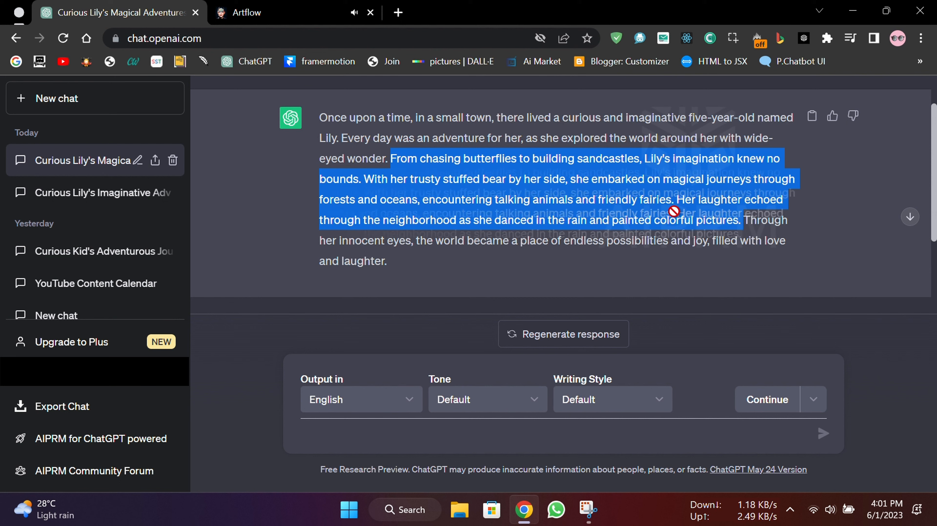
click(674, 200)
drag(675, 200, 668, 262)
key(ctrl+c)
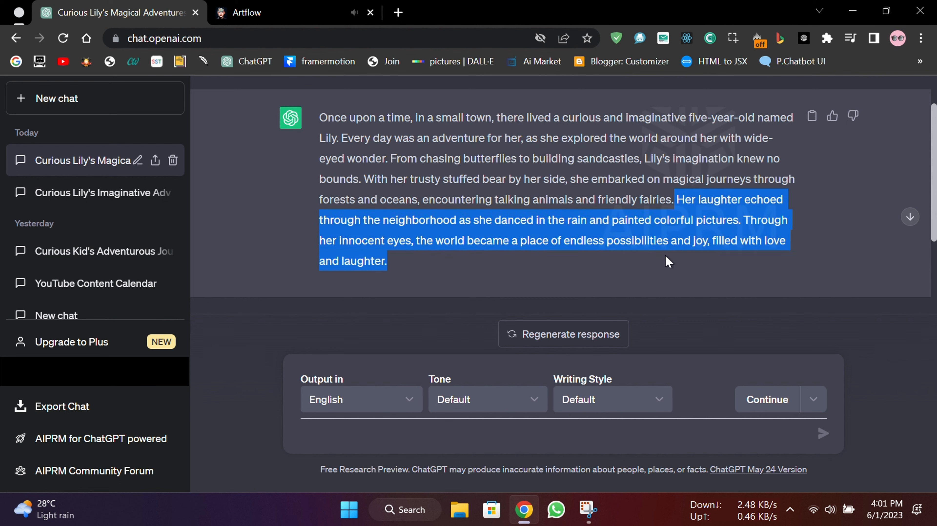
click(326, 6)
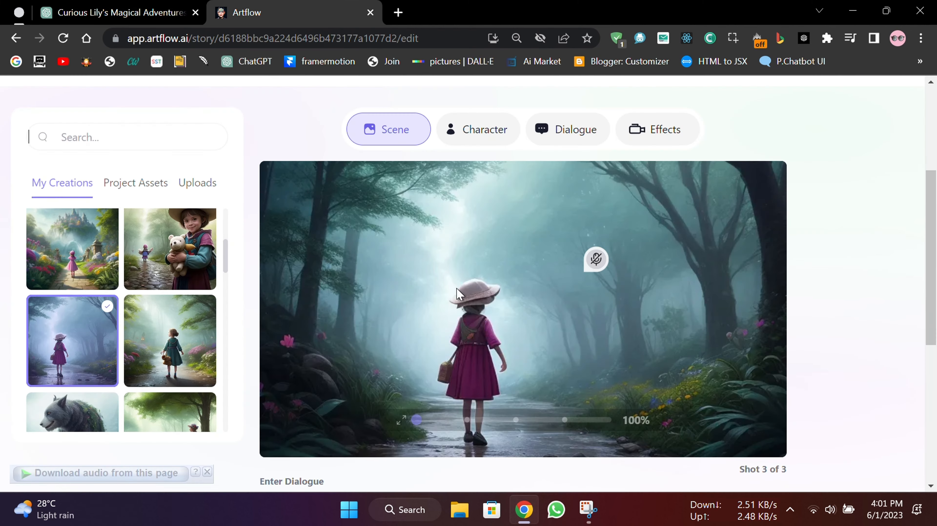
scroll(458, 293, down, 5)
click(406, 199)
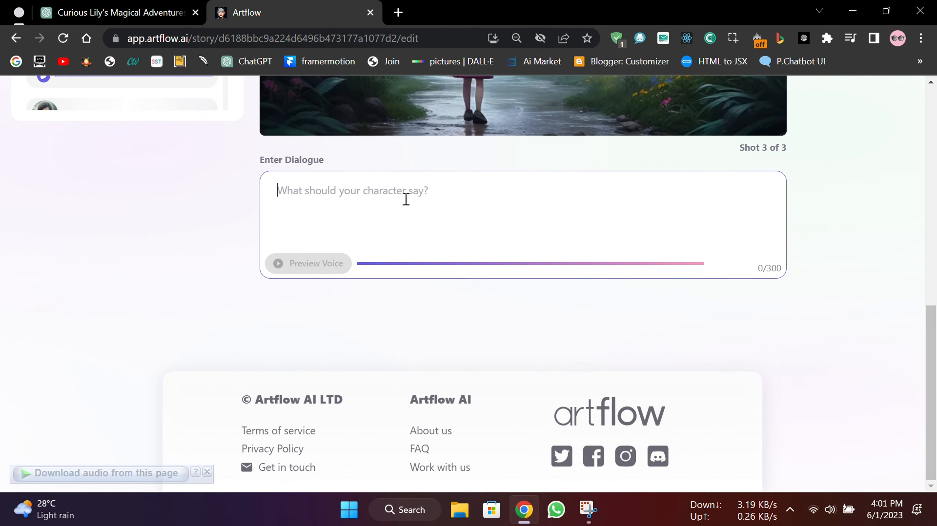
key(ctrl+v)
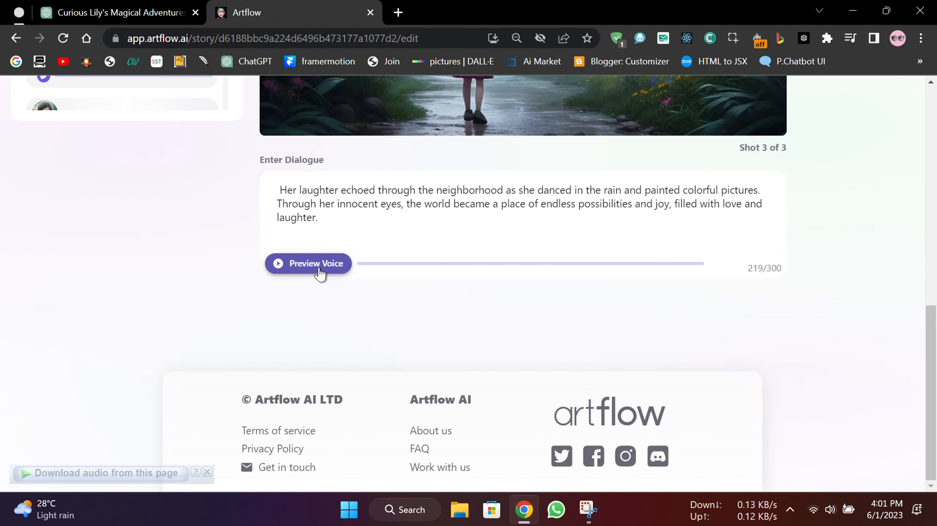
click(322, 273)
Scale the third shot's image to 130% and shift it up and left so the girl is in frame down to her feet
scroll(454, 320, up, 6)
scroll(453, 320, up, 1)
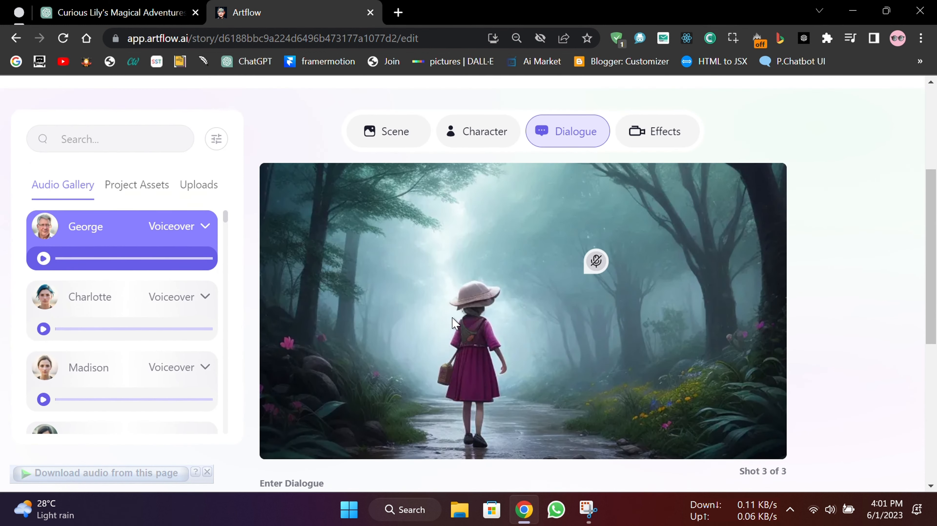
click(478, 312)
mouse_move(420, 427)
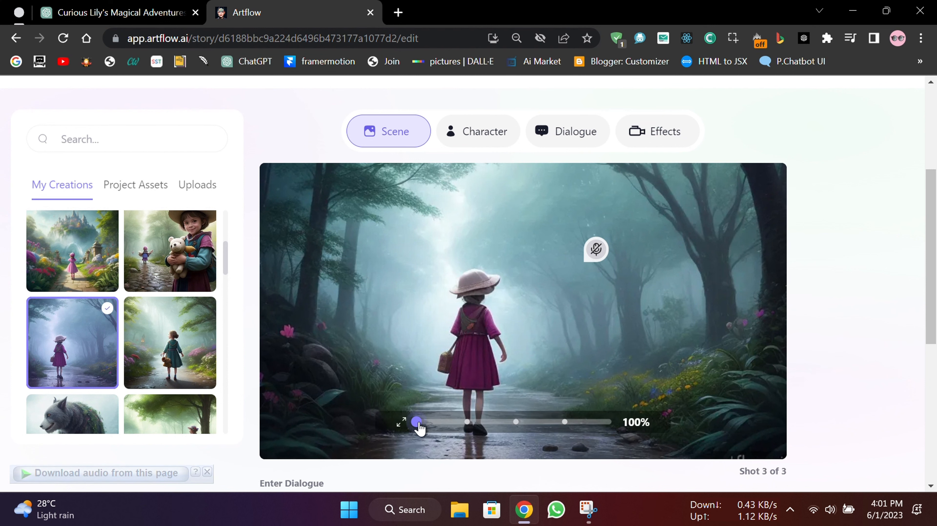
drag(420, 427, 446, 427)
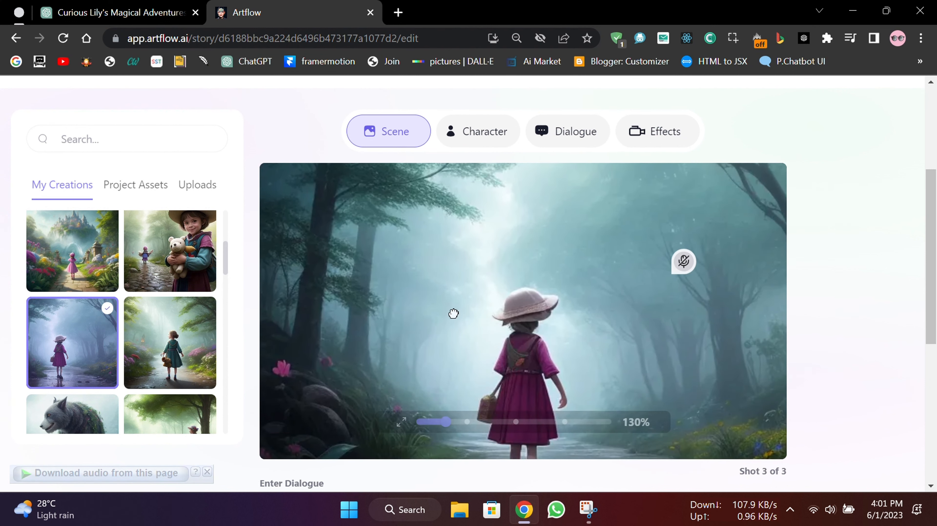
drag(453, 314, 427, 257)
scroll(868, 309, down, 3)
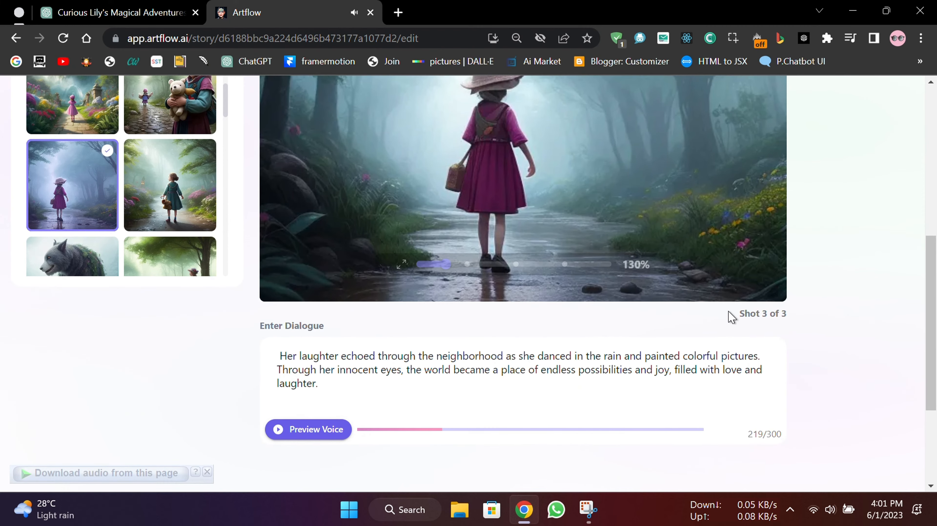
Export the story as a video with the title "Animated video"
scroll(481, 387, up, 7)
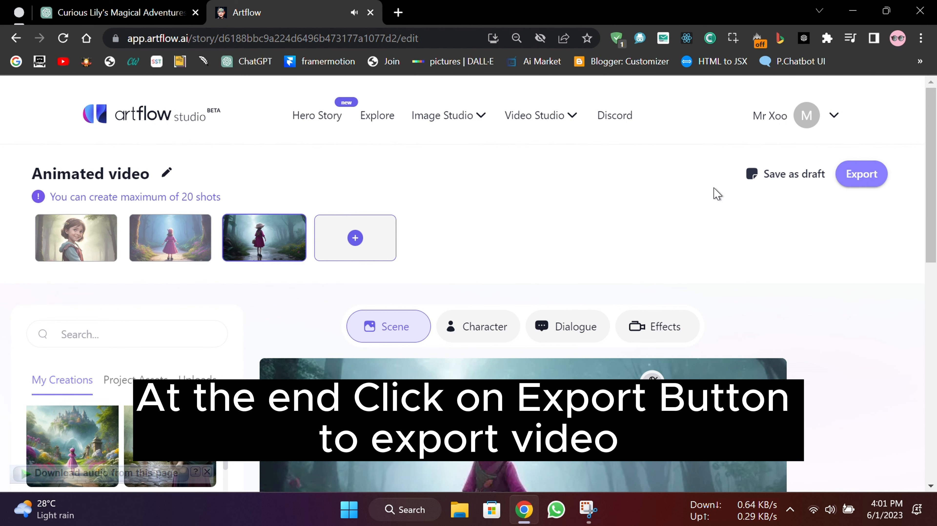
click(842, 181)
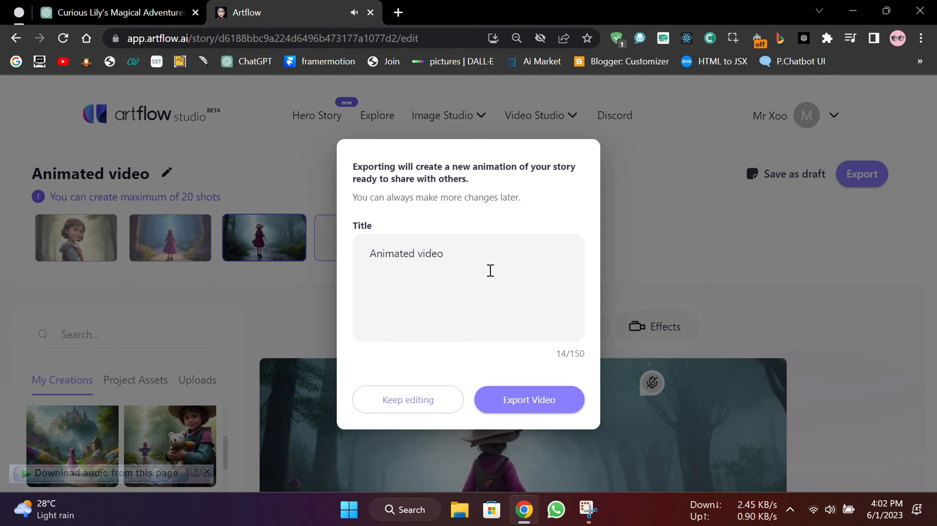
click(490, 270)
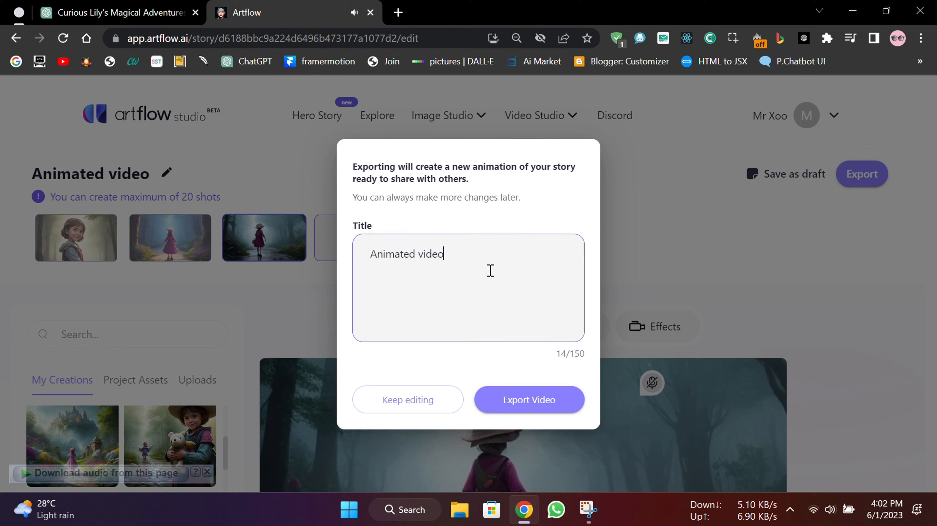
drag(362, 198, 537, 210)
click(521, 280)
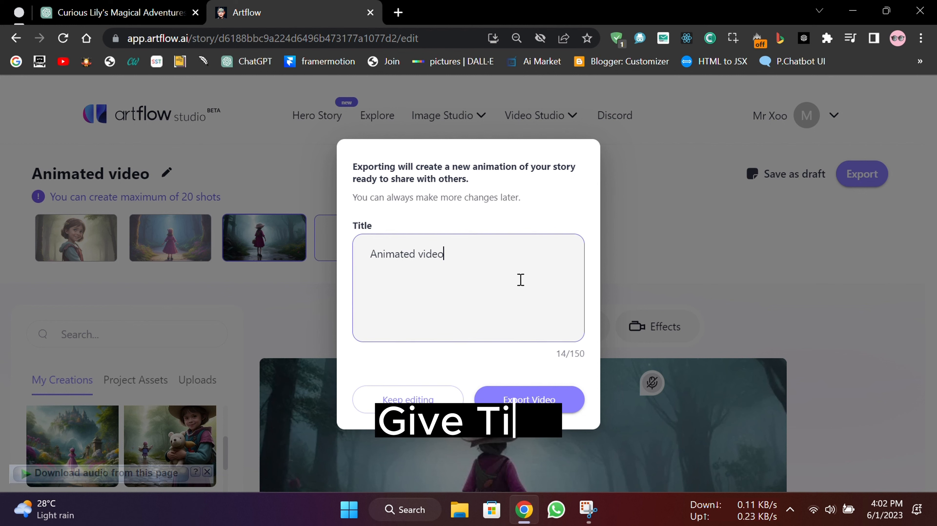
click(526, 400)
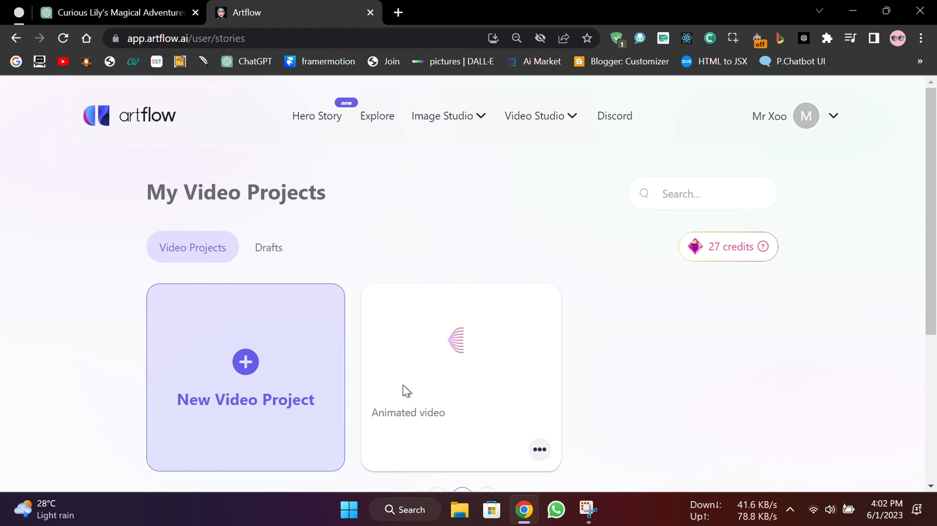
scroll(619, 421, down, 1)
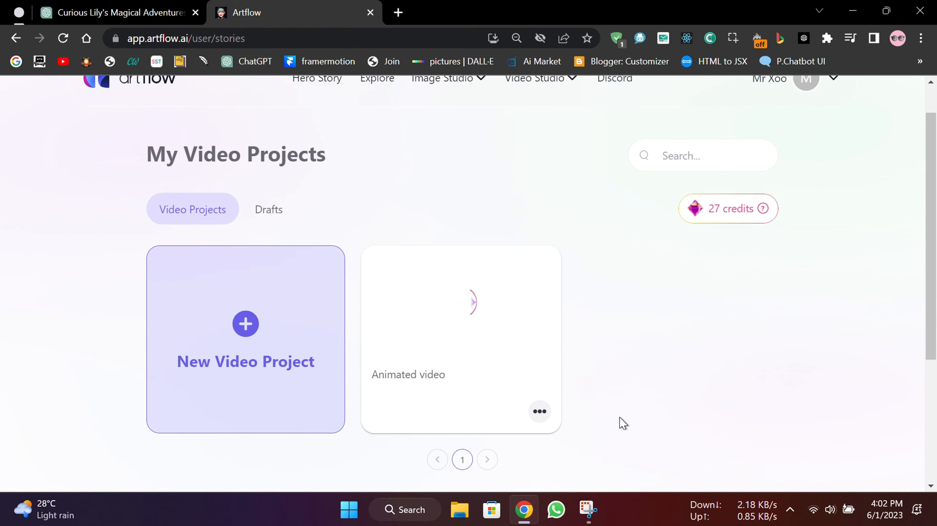
click(538, 404)
click(539, 405)
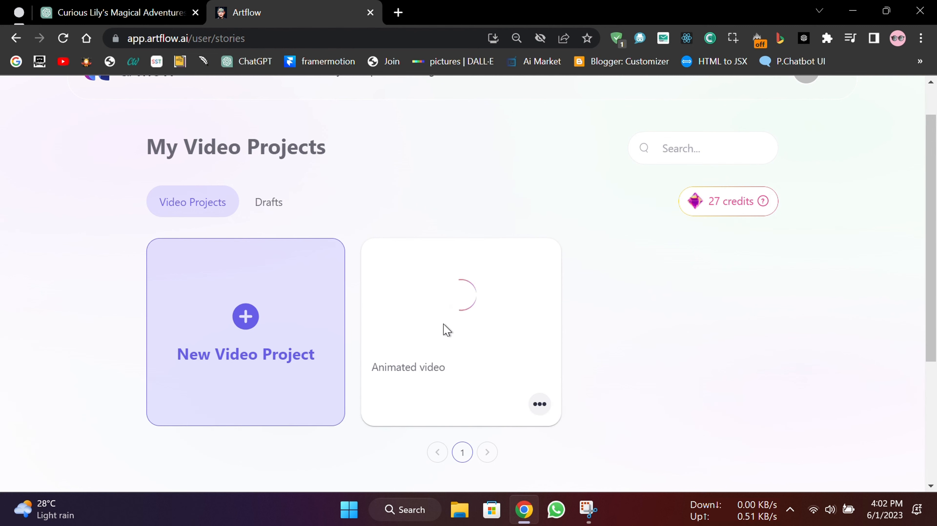
mouse_move(761, 203)
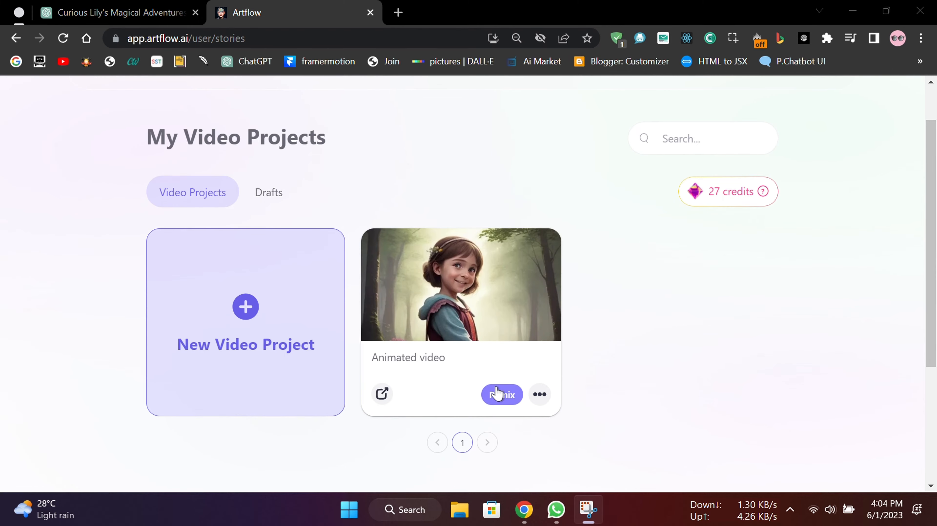
Open the exported "Animated video" project and play it in full screen
click(478, 329)
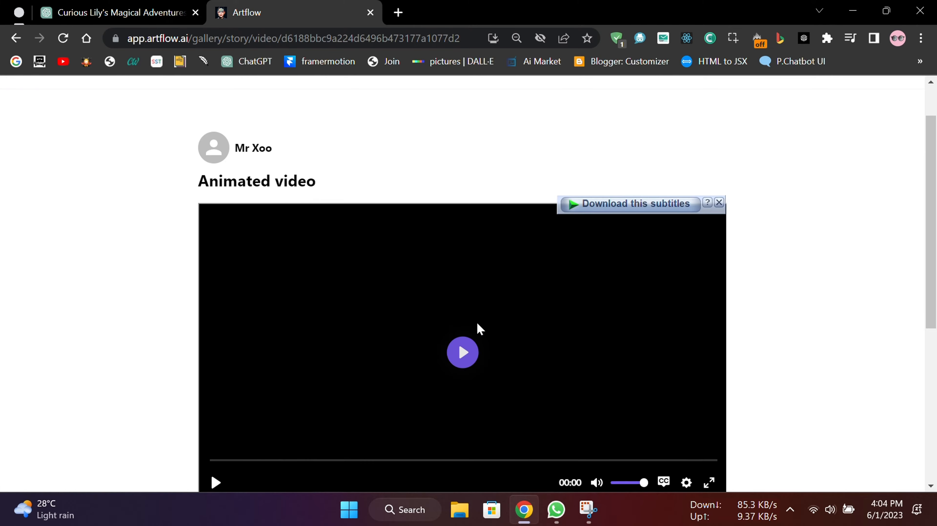
scroll(477, 323, down, 1)
click(462, 303)
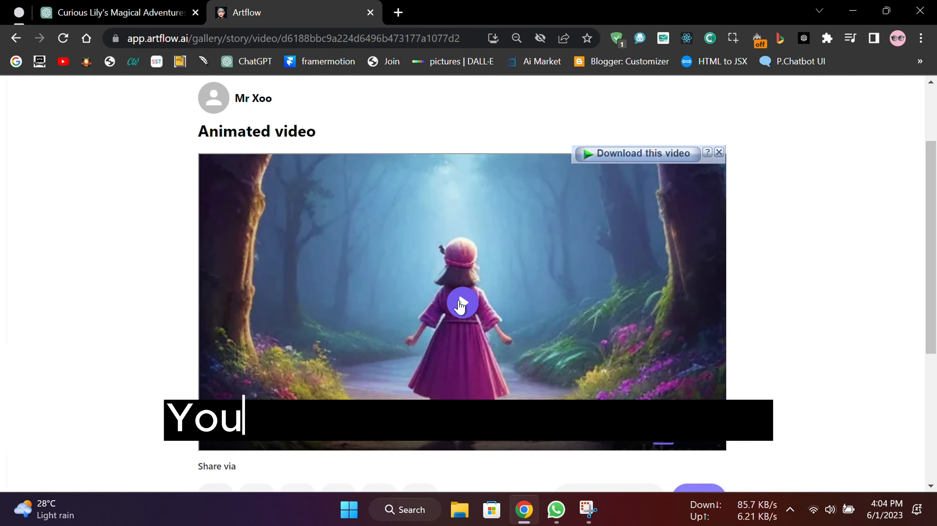
click(709, 435)
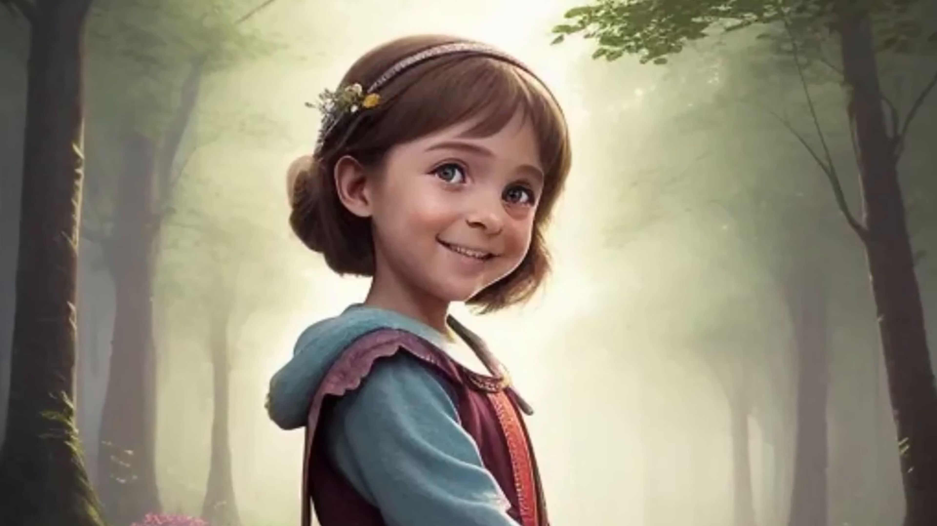